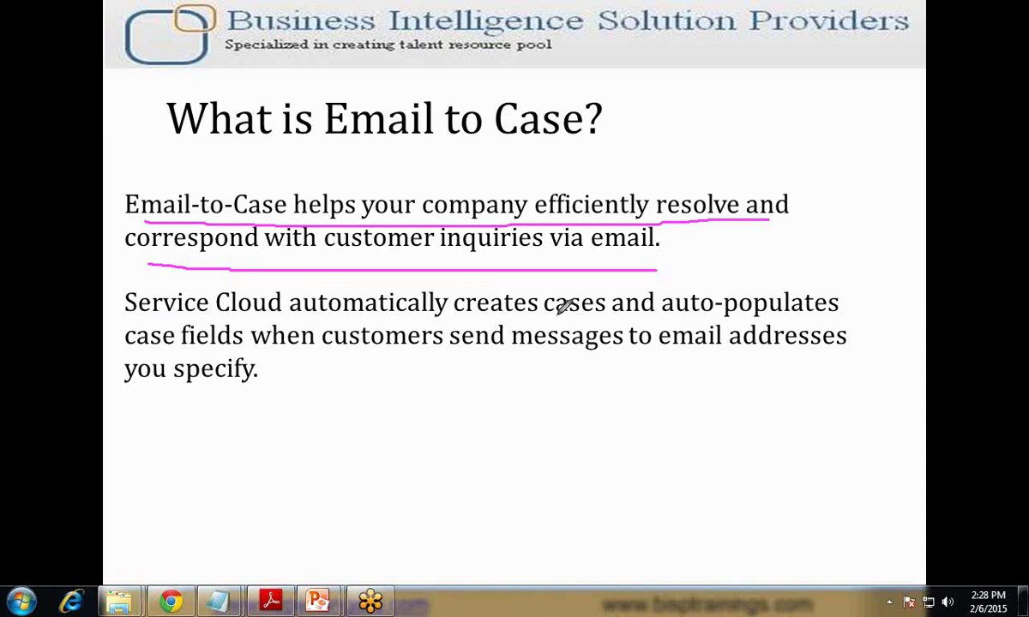
Step: Underline 'you specify' on the What is Email to Case? slide in pink ink
{"action": "left_click_drag", "start_coordinate": [143, 359], "coordinate": [190, 366]}
Step: Erase the slide ink, advance to the Business Requirement slide, and exit the slideshow
{"action": "left_click", "coordinate": [679, 400]}
{"action": "left_click", "coordinate": [787, 390]}
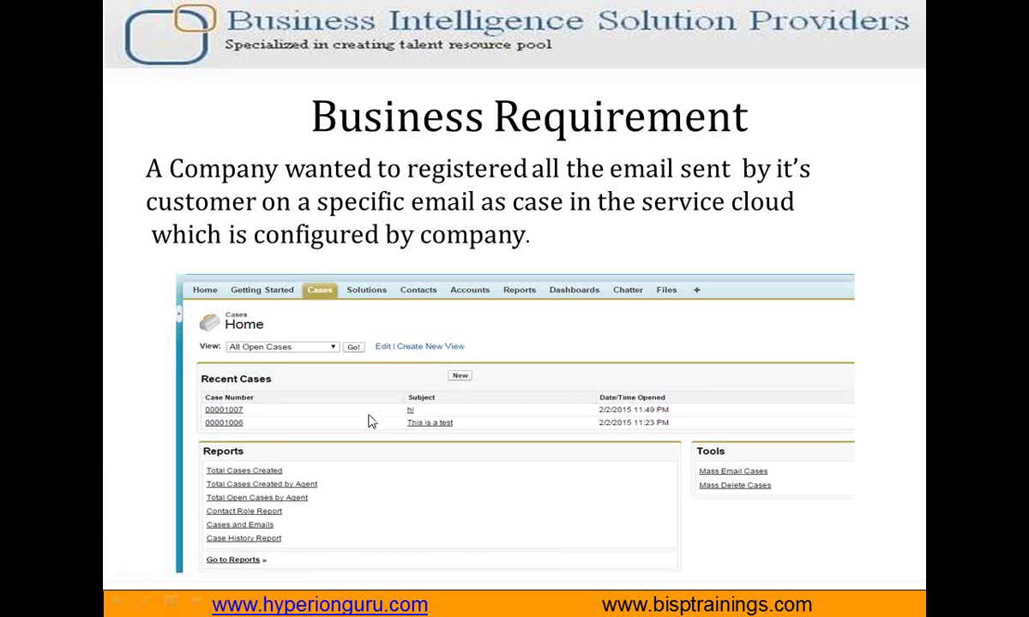
{"action": "key", "text": "Escape"}
Step: Bring up the Salesforce home page in Chrome and open Setup from the header
{"action": "left_click", "coordinate": [171, 603]}
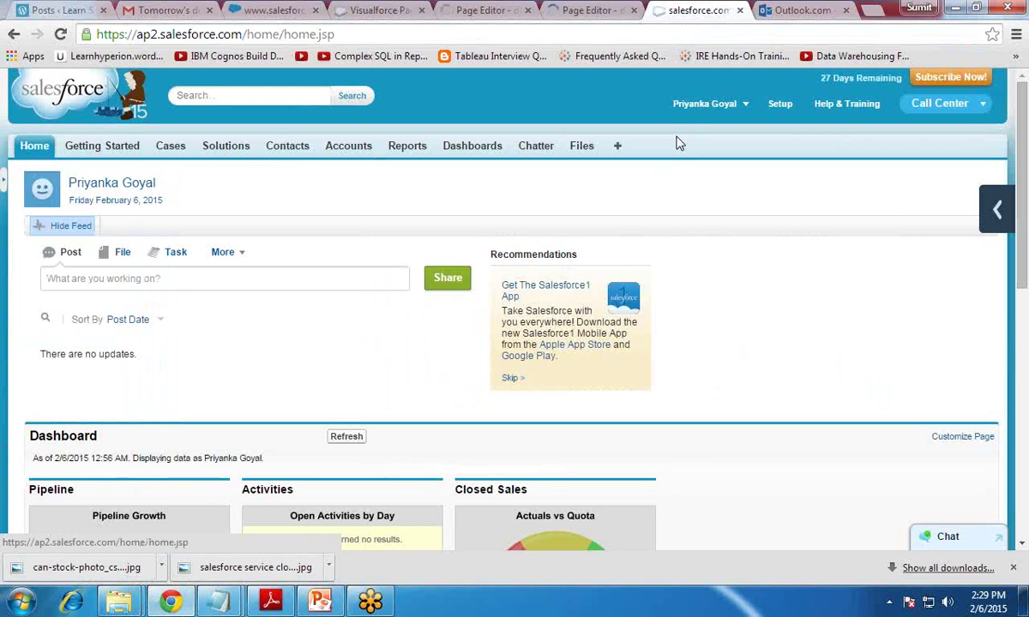
{"action": "scroll", "coordinate": [699, 228], "scroll_direction": "down", "scroll_amount": 3}
{"action": "scroll", "coordinate": [699, 229], "scroll_direction": "up", "scroll_amount": 2}
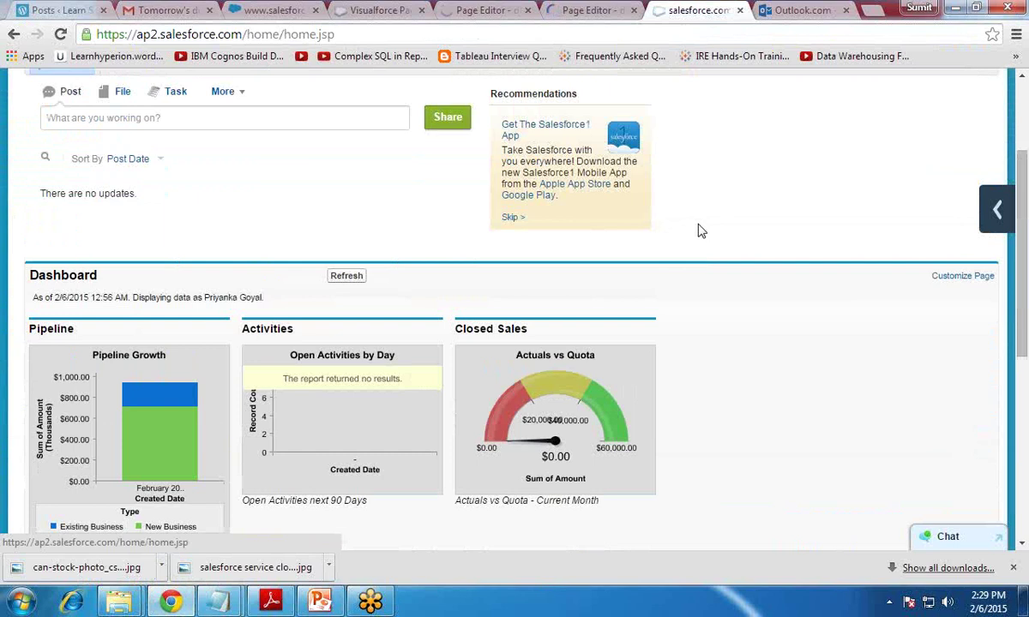
{"action": "scroll", "coordinate": [699, 230], "scroll_direction": "up", "scroll_amount": 1}
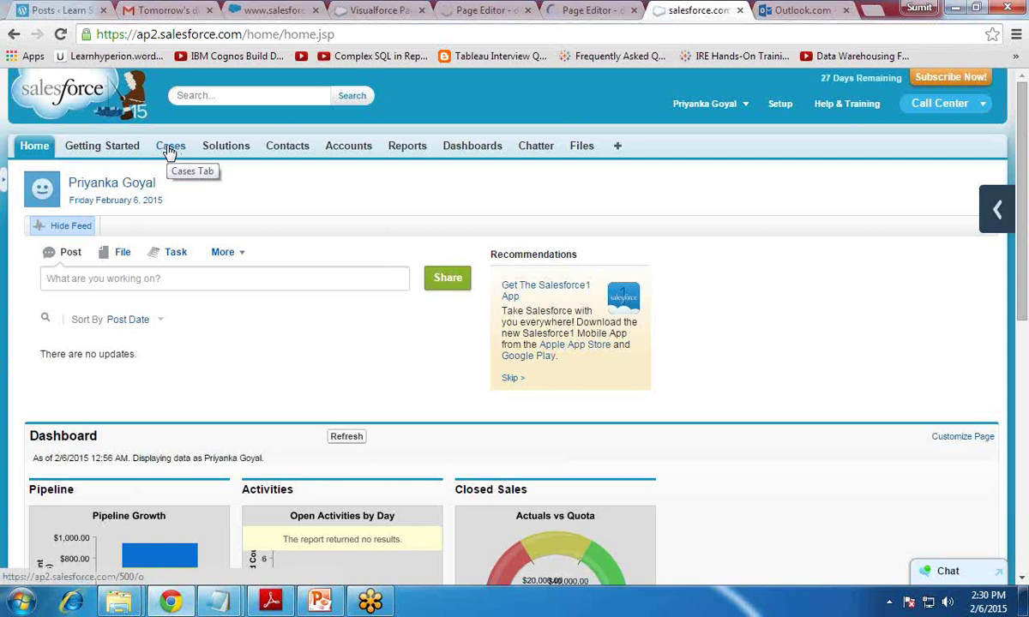
{"action": "left_click", "coordinate": [779, 105]}
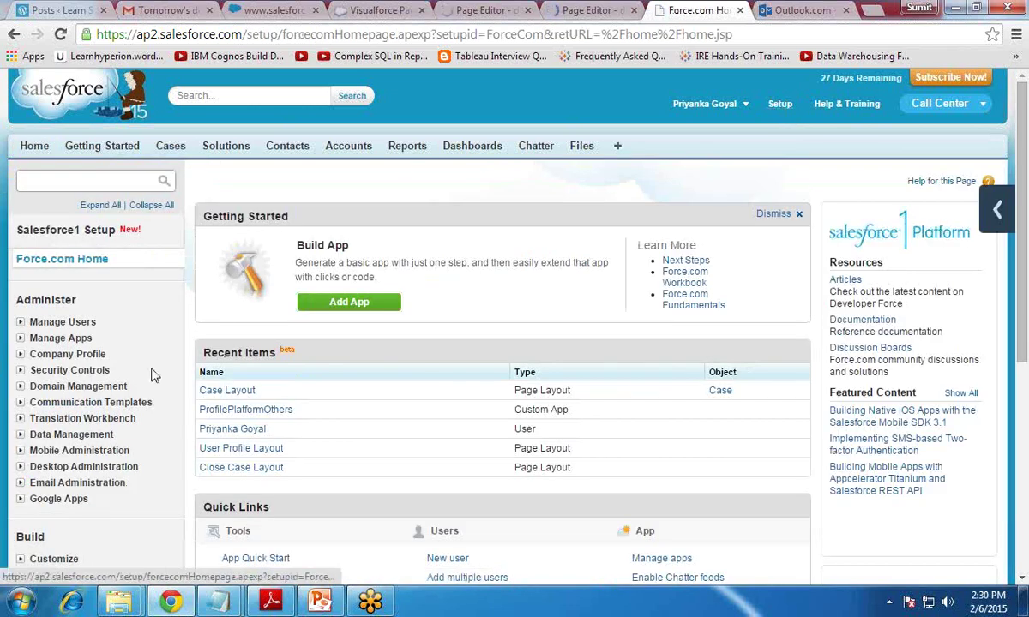
Step: Open Build > Customize > Cases > Email-to-Case in Setup
{"action": "scroll", "coordinate": [150, 374], "scroll_direction": "down", "scroll_amount": 3}
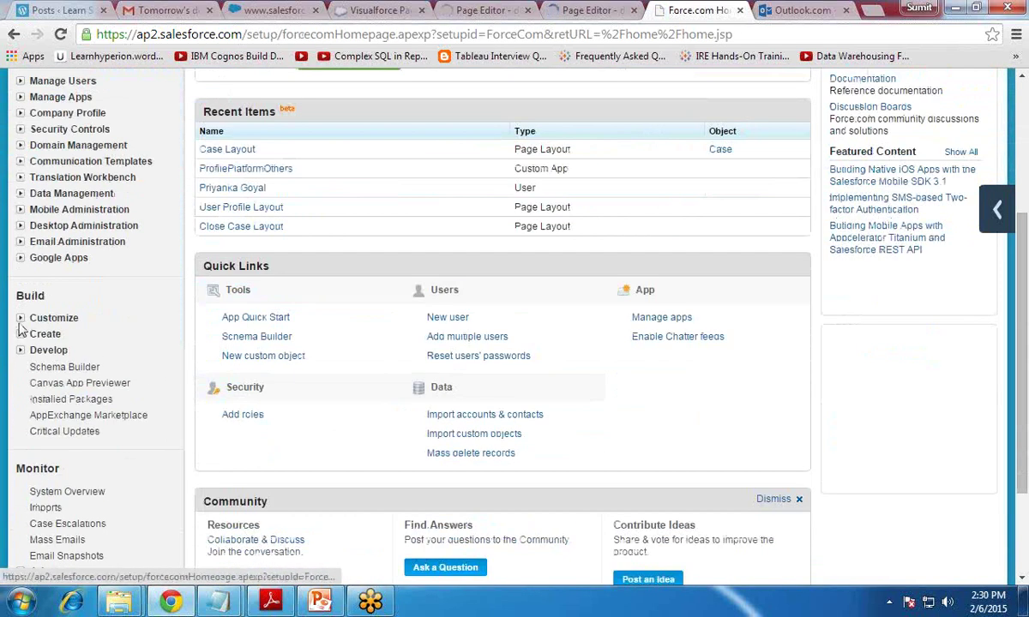
{"action": "left_click", "coordinate": [21, 319]}
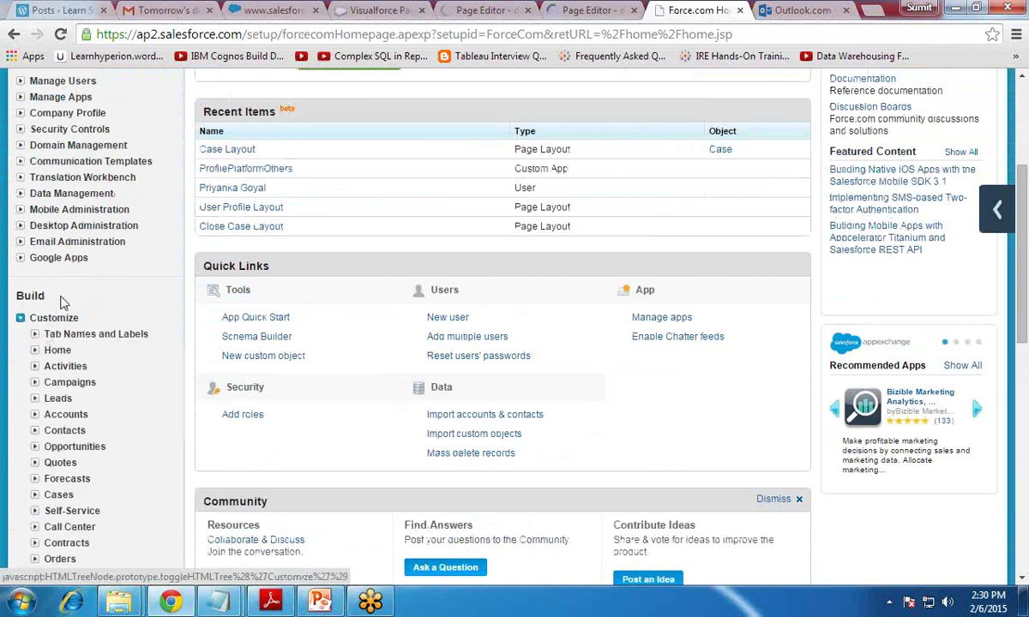
{"action": "scroll", "coordinate": [60, 308], "scroll_direction": "down", "scroll_amount": 2}
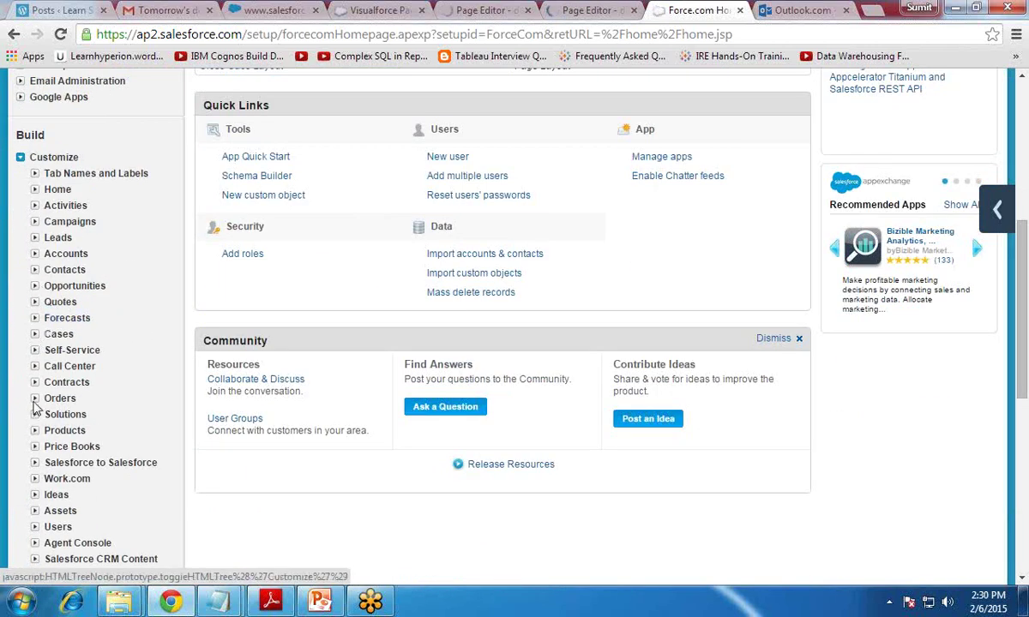
{"action": "left_click", "coordinate": [35, 335]}
{"action": "scroll", "coordinate": [39, 335], "scroll_direction": "down", "scroll_amount": 1}
{"action": "scroll", "coordinate": [37, 334], "scroll_direction": "down", "scroll_amount": 2}
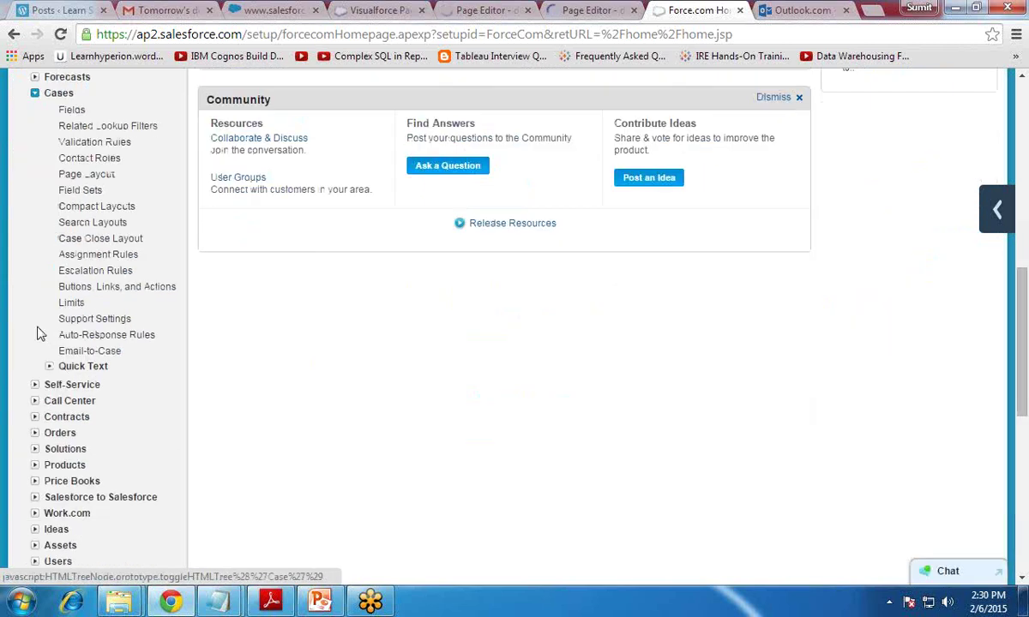
{"action": "left_click", "coordinate": [96, 352]}
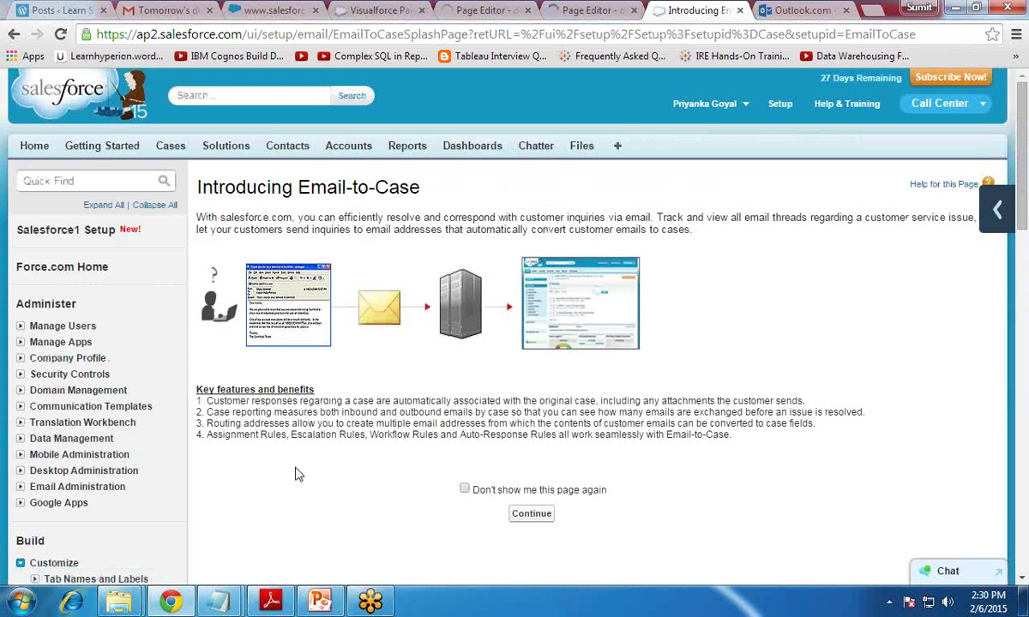
Step: Tick 'Don't show me this page again', continue, and review the empty Routing Addresses section
{"action": "left_click", "coordinate": [464, 489]}
{"action": "left_click", "coordinate": [532, 514]}
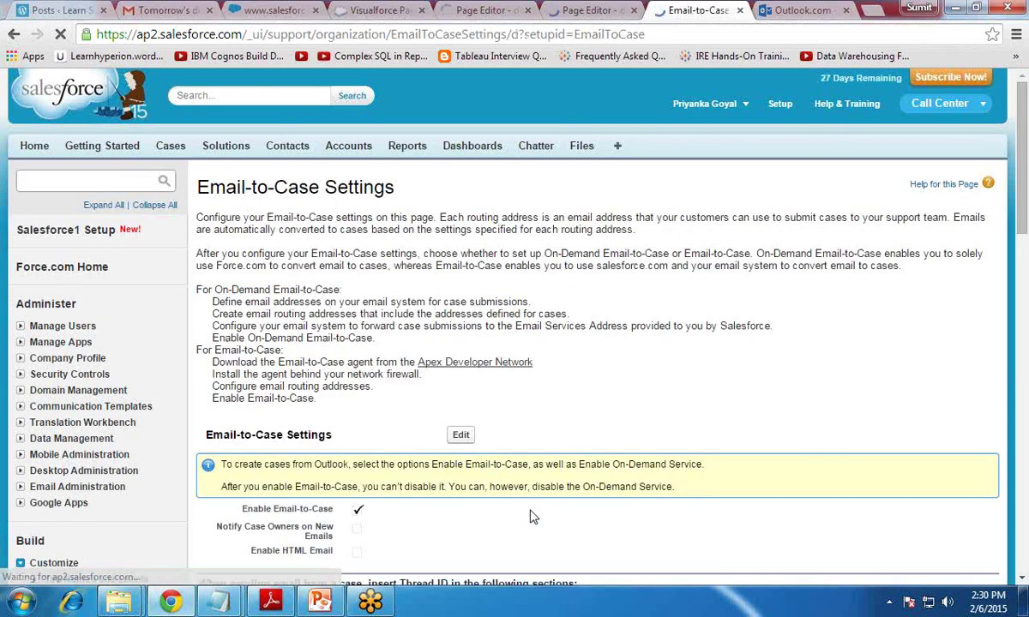
{"action": "scroll", "coordinate": [553, 360], "scroll_direction": "down", "scroll_amount": 3}
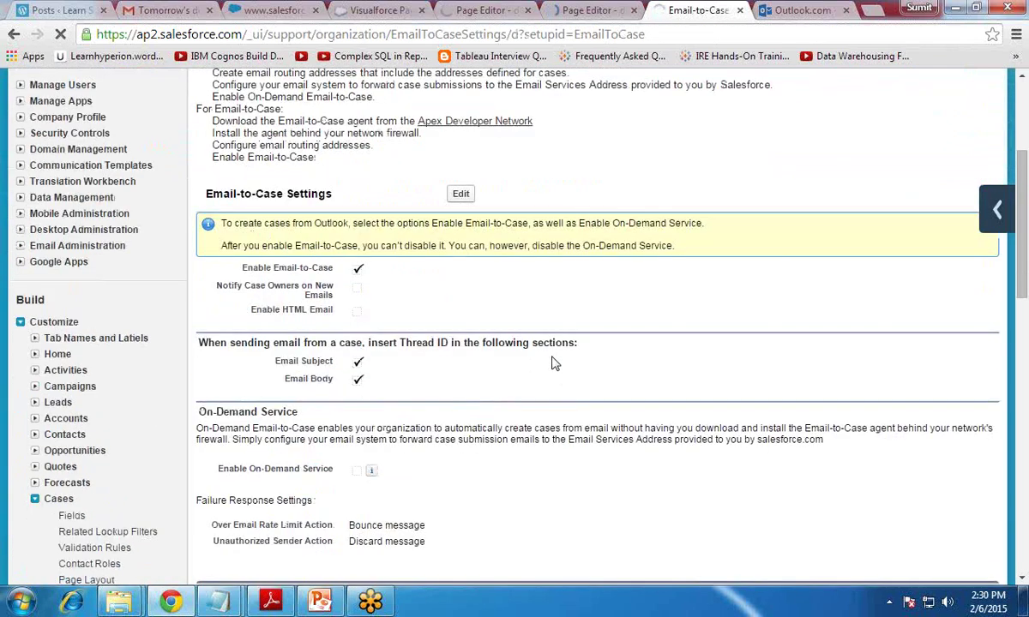
{"action": "scroll", "coordinate": [406, 339], "scroll_direction": "down", "scroll_amount": 2}
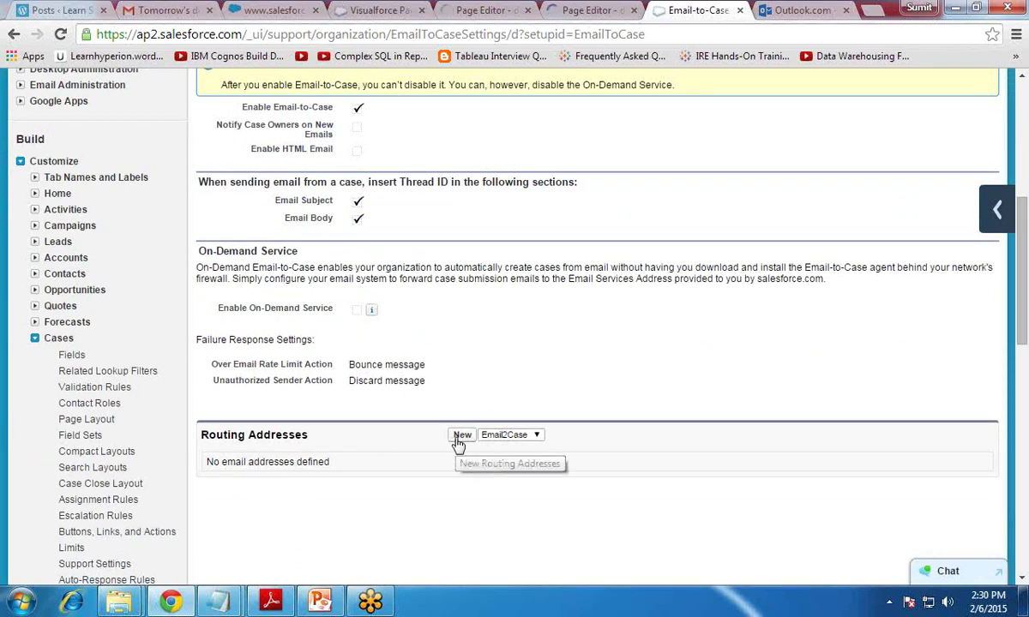
{"action": "scroll", "coordinate": [509, 370], "scroll_direction": "up", "scroll_amount": 1}
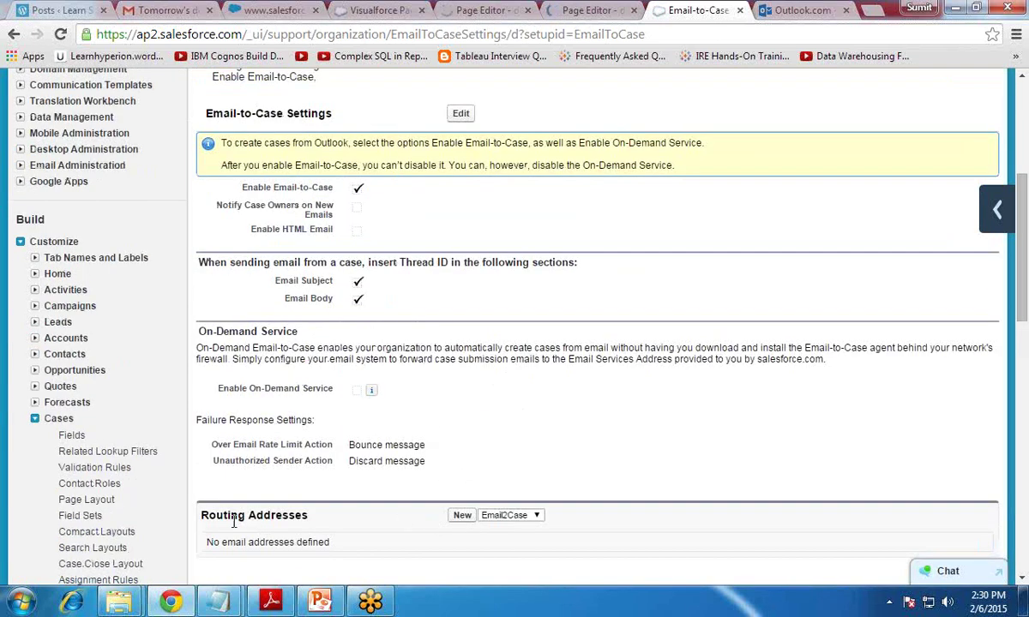
{"action": "left_click_drag", "start_coordinate": [260, 525], "coordinate": [300, 517]}
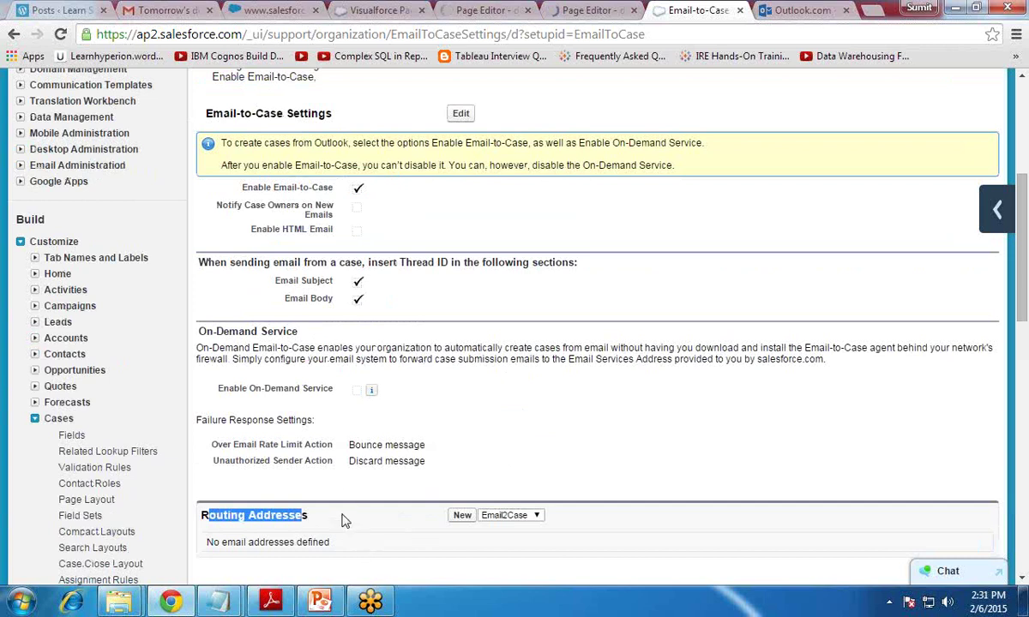
{"action": "scroll", "coordinate": [371, 418], "scroll_direction": "up", "scroll_amount": 1}
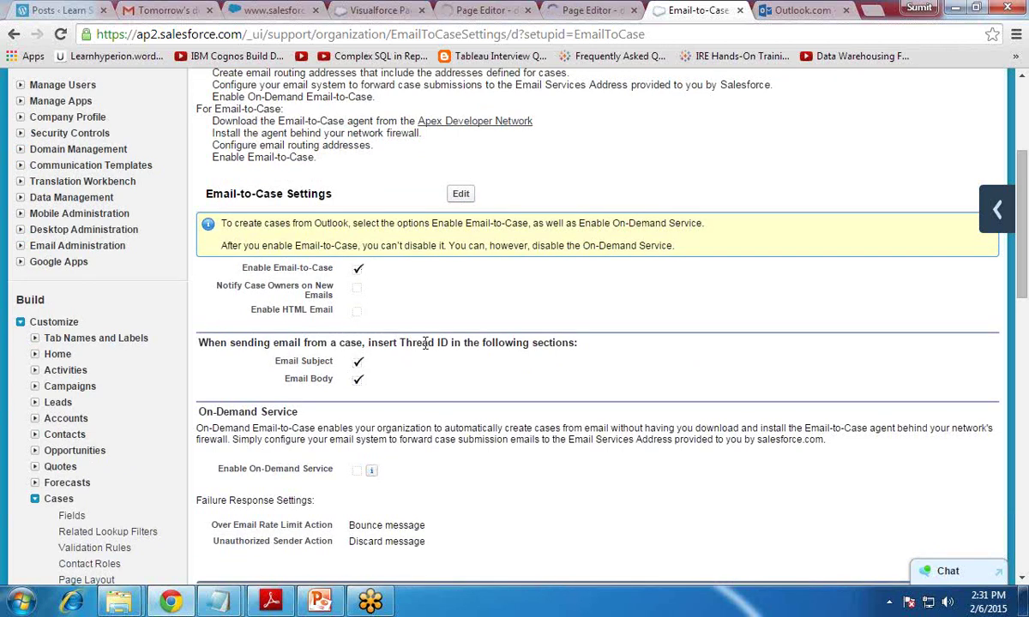
{"action": "scroll", "coordinate": [424, 343], "scroll_direction": "down", "scroll_amount": 2}
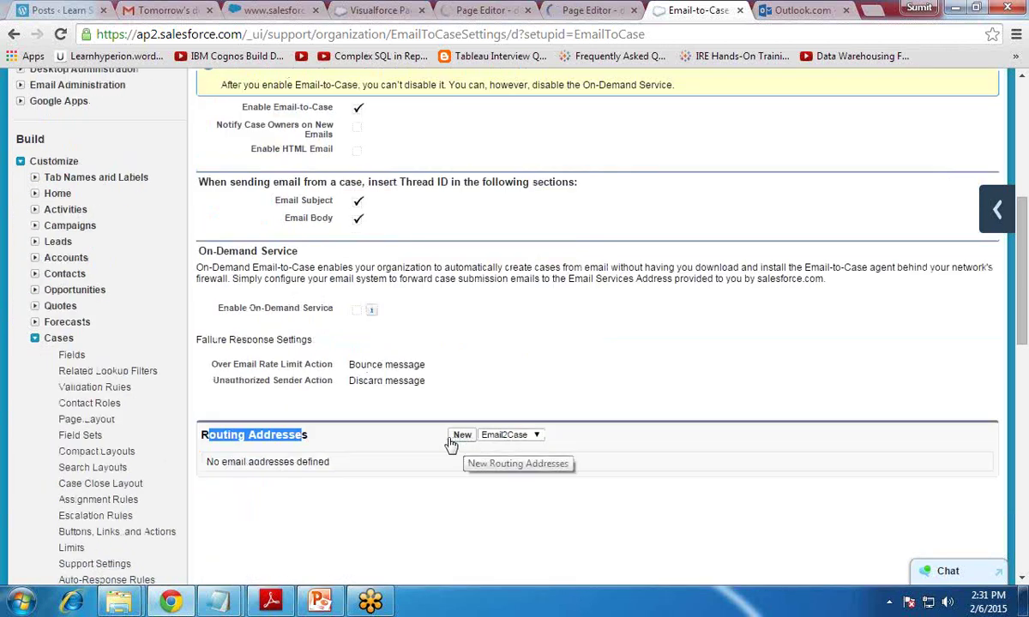
{"action": "scroll", "coordinate": [455, 364], "scroll_direction": "up", "scroll_amount": 3}
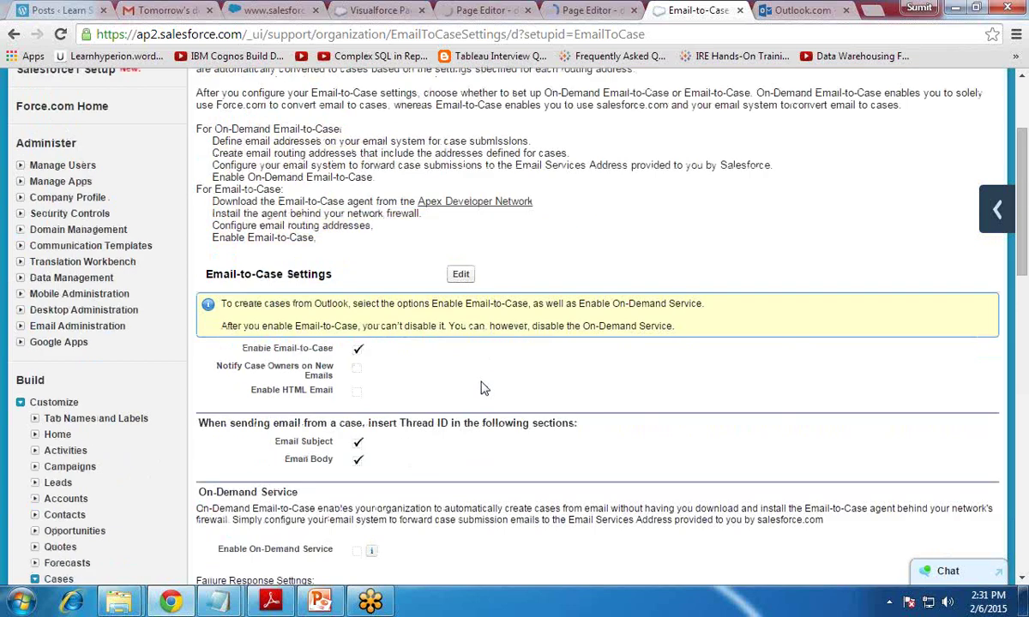
Step: Enable On-Demand Service, set Unauthorized Sender Action to Discard message, and save the settings
{"action": "left_click", "coordinate": [460, 275]}
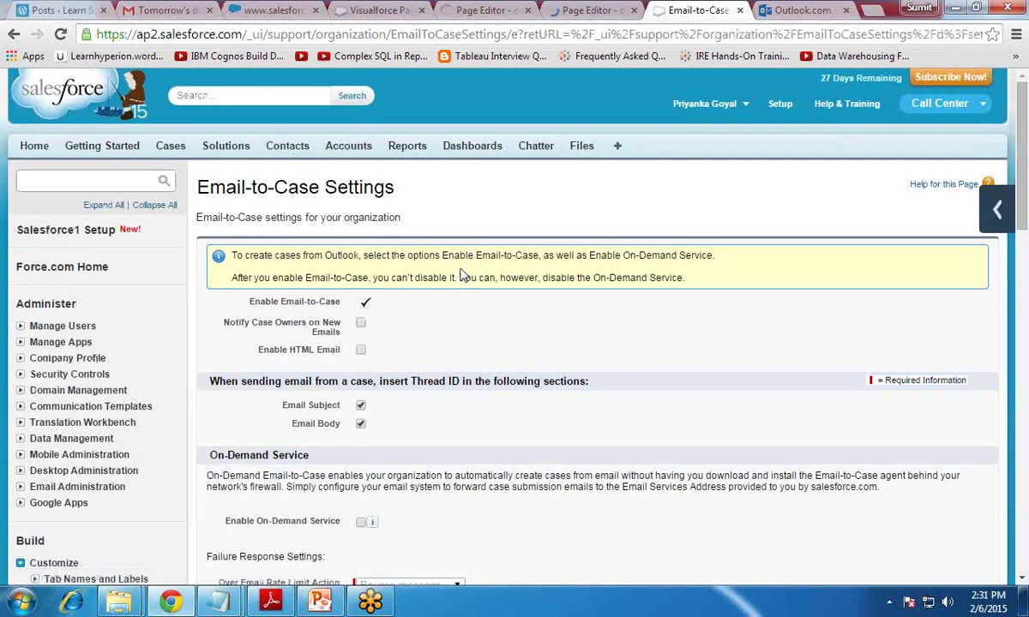
{"action": "scroll", "coordinate": [438, 343], "scroll_direction": "down", "scroll_amount": 1}
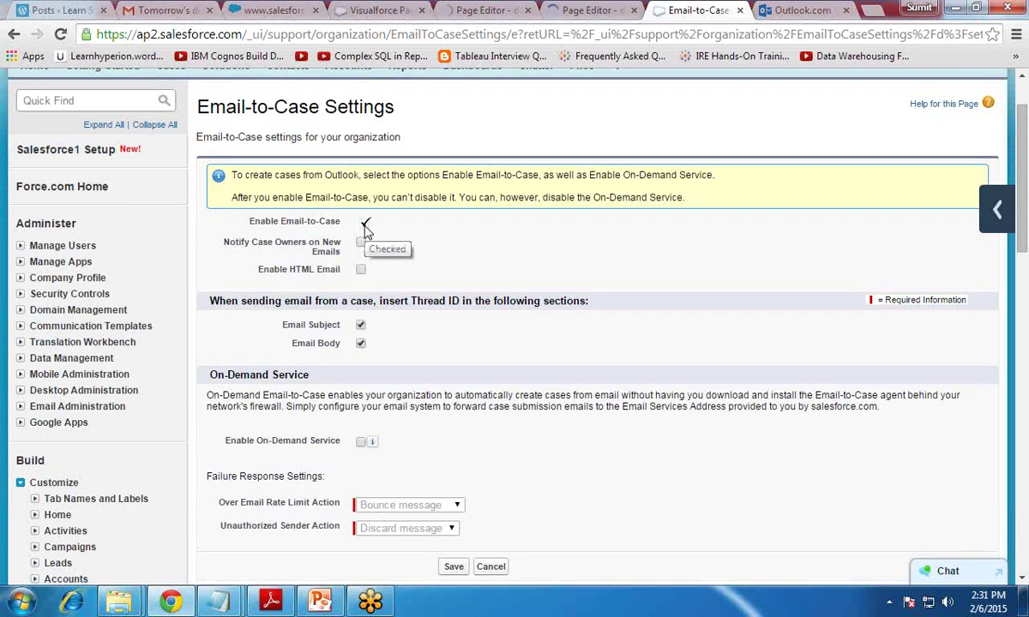
{"action": "scroll", "coordinate": [421, 347], "scroll_direction": "down", "scroll_amount": 1}
{"action": "left_click_drag", "start_coordinate": [231, 365], "coordinate": [341, 364]}
{"action": "left_click", "coordinate": [382, 395]}
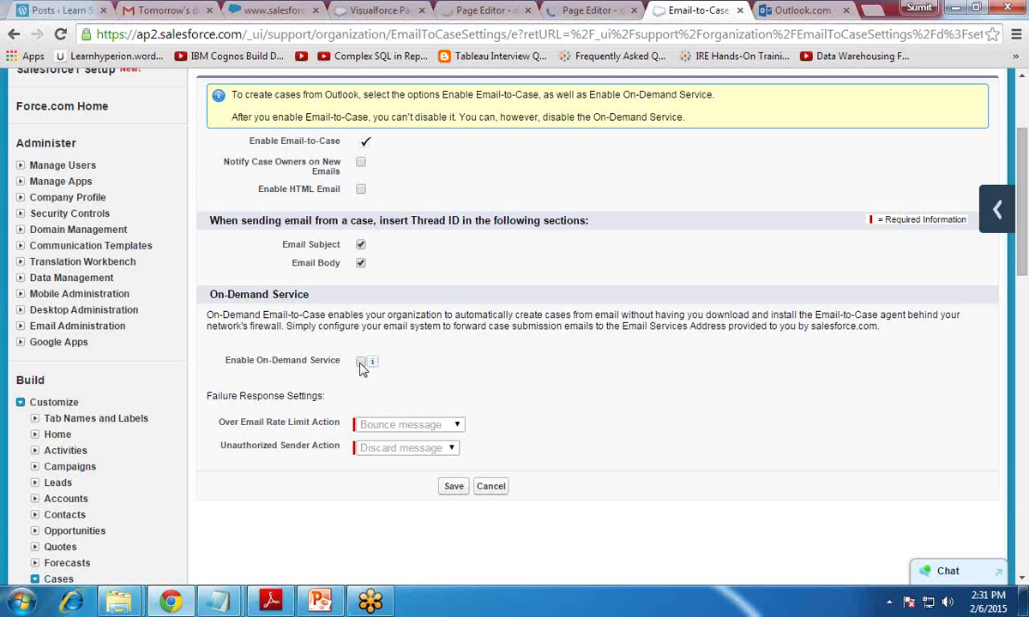
{"action": "left_click", "coordinate": [361, 363]}
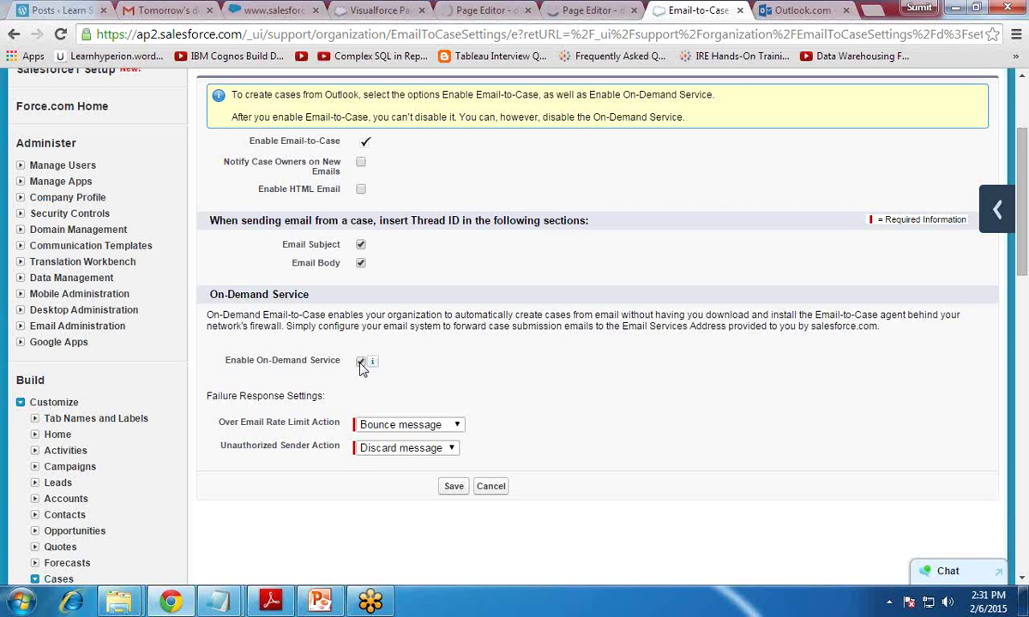
{"action": "left_click", "coordinate": [392, 450]}
{"action": "left_click", "coordinate": [390, 478]}
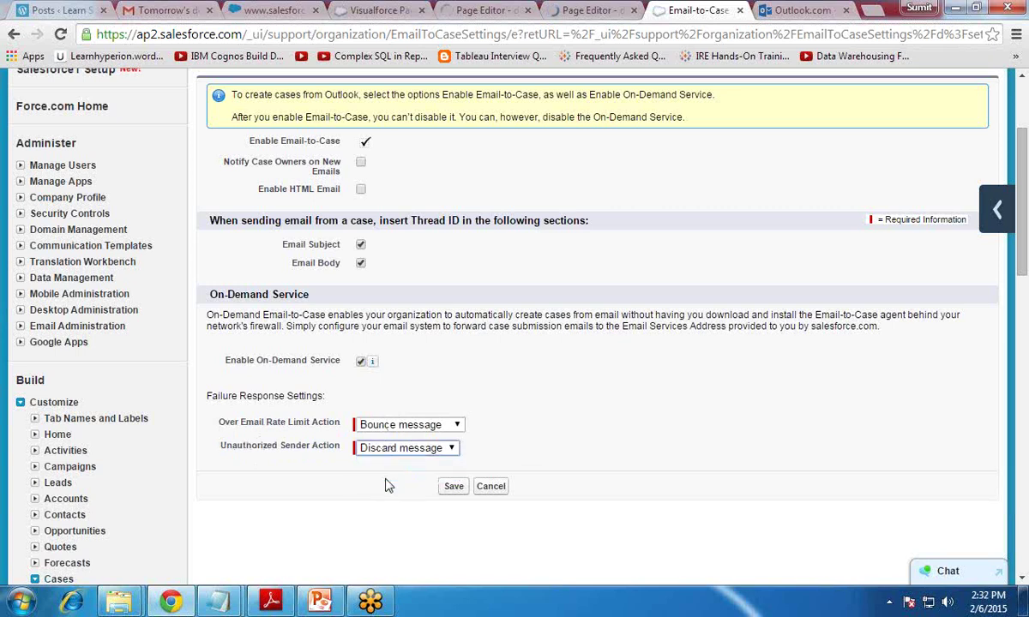
{"action": "left_click", "coordinate": [453, 487]}
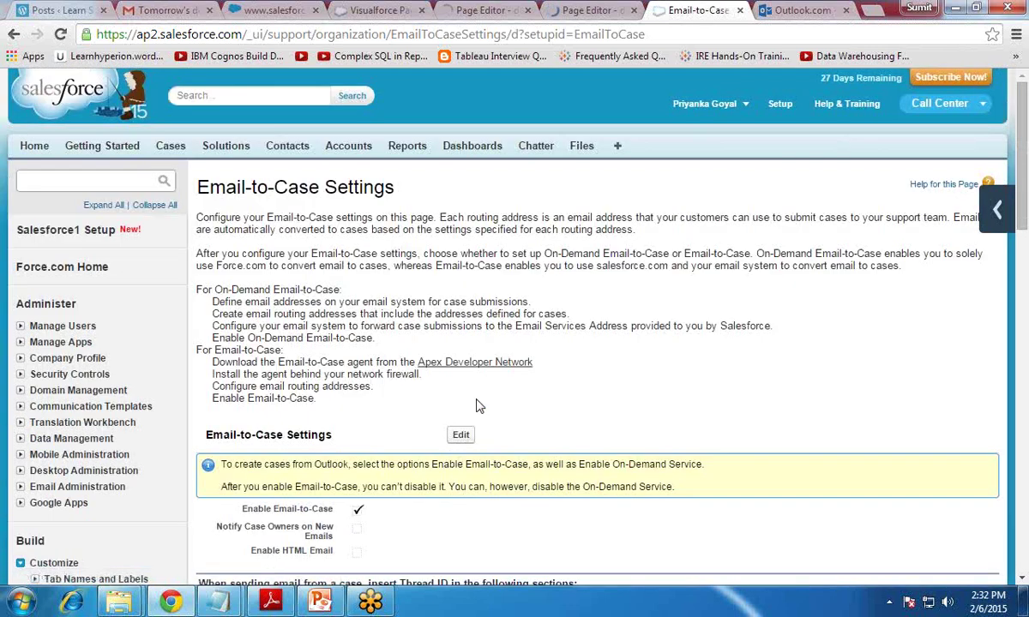
Step: Start a new routing address from the Routing Addresses section
{"action": "scroll", "coordinate": [478, 406], "scroll_direction": "down", "scroll_amount": 5}
{"action": "scroll", "coordinate": [478, 407], "scroll_direction": "down", "scroll_amount": 3}
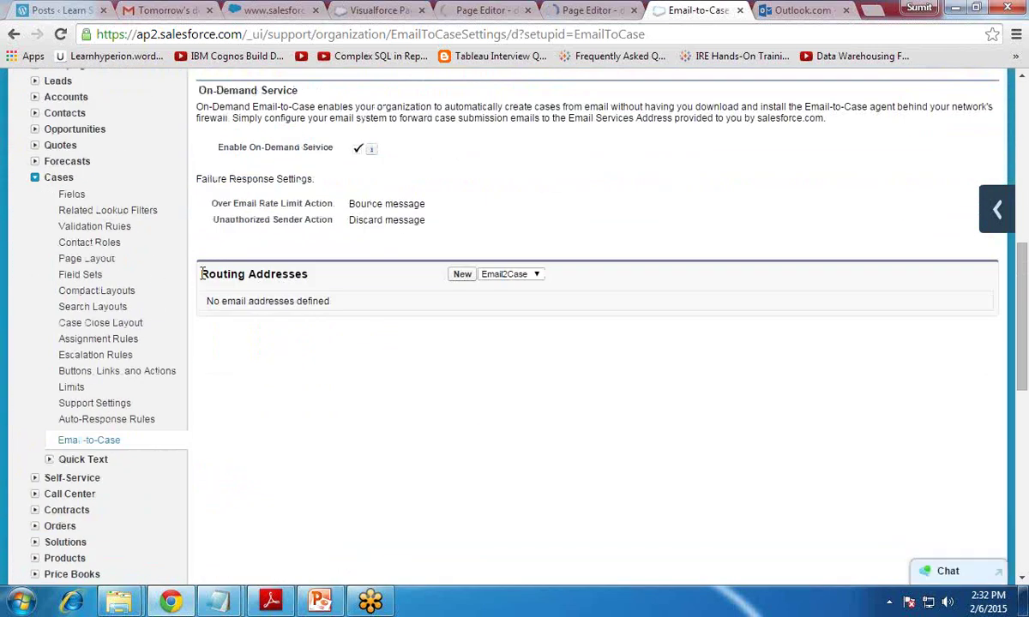
{"action": "left_click_drag", "start_coordinate": [194, 274], "coordinate": [326, 273]}
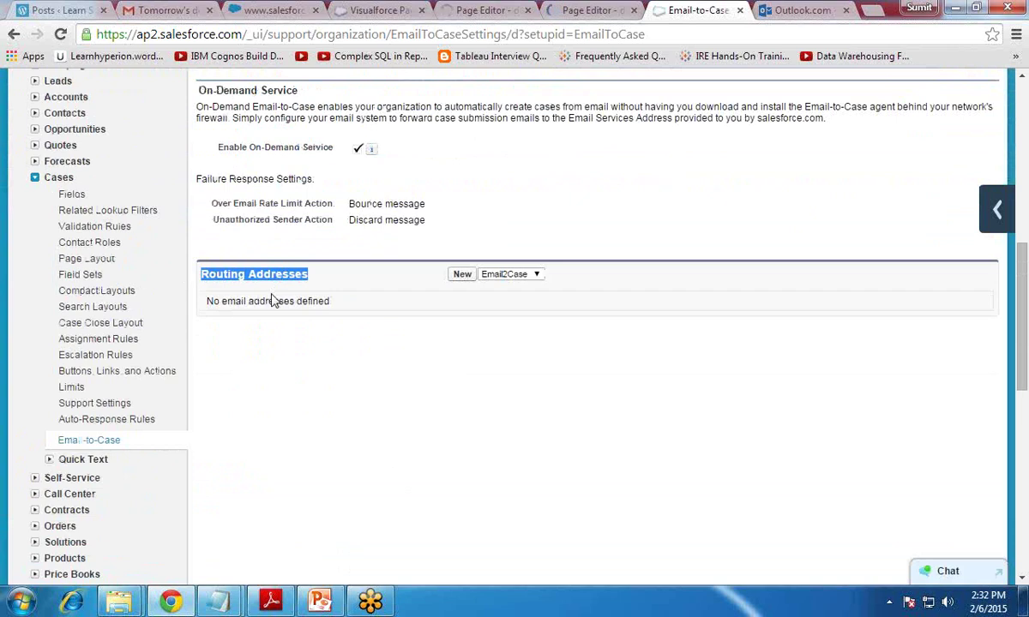
{"action": "left_click", "coordinate": [463, 275]}
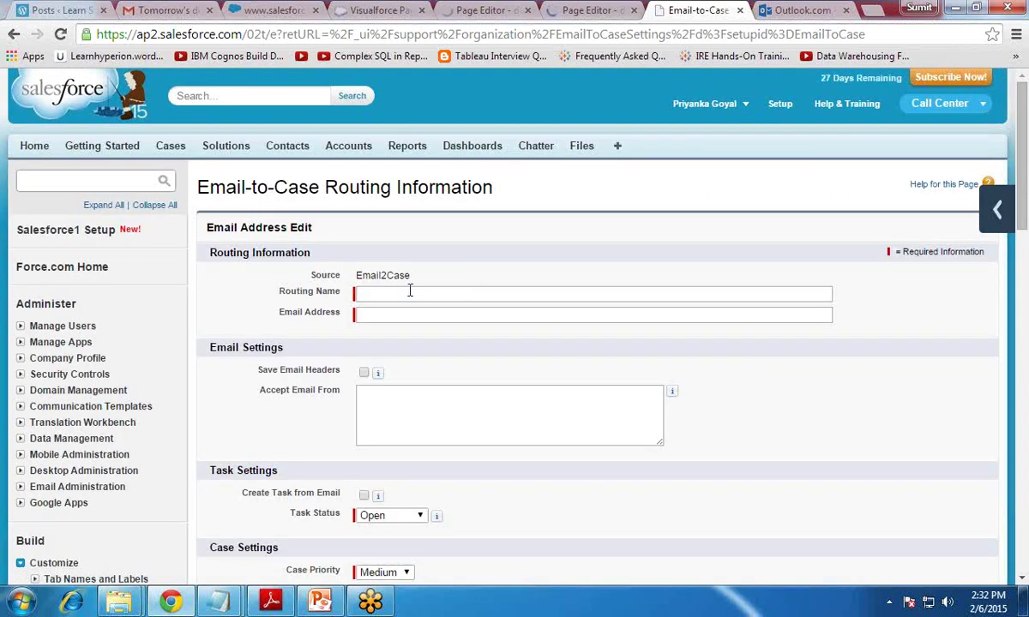
Step: Enter routing name 'Email to Case' and the support e-mail address
{"action": "left_click", "coordinate": [410, 292]}
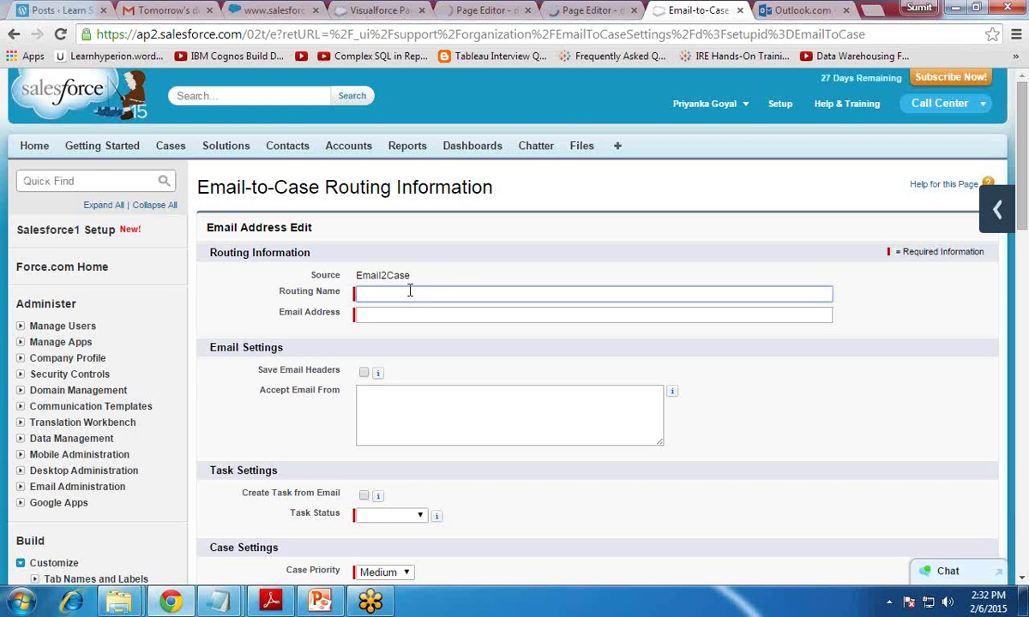
{"action": "type", "text": "Email to Case"}
{"action": "left_click", "coordinate": [419, 315]}
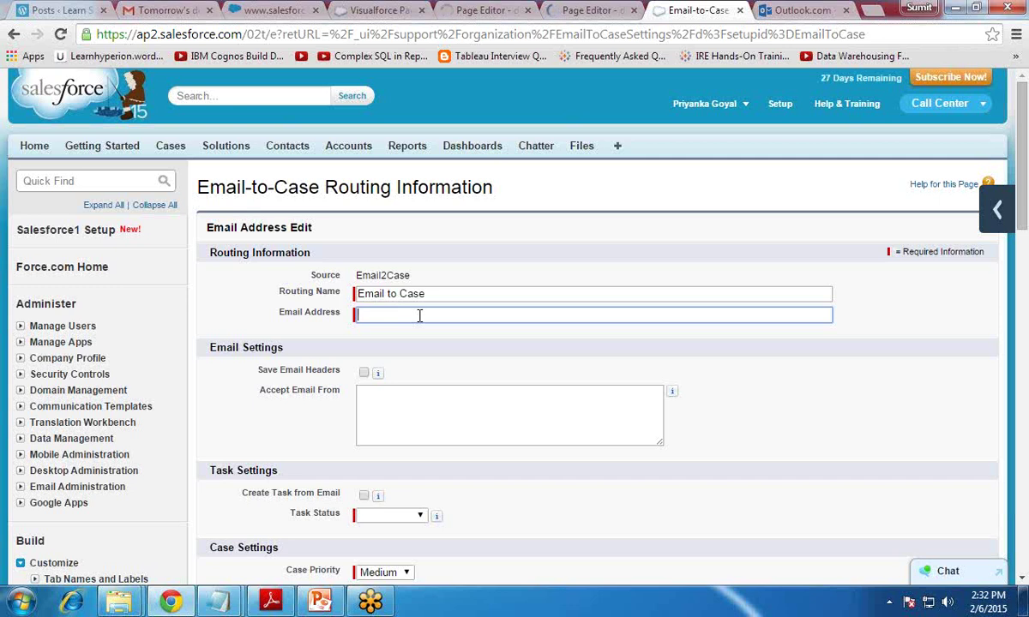
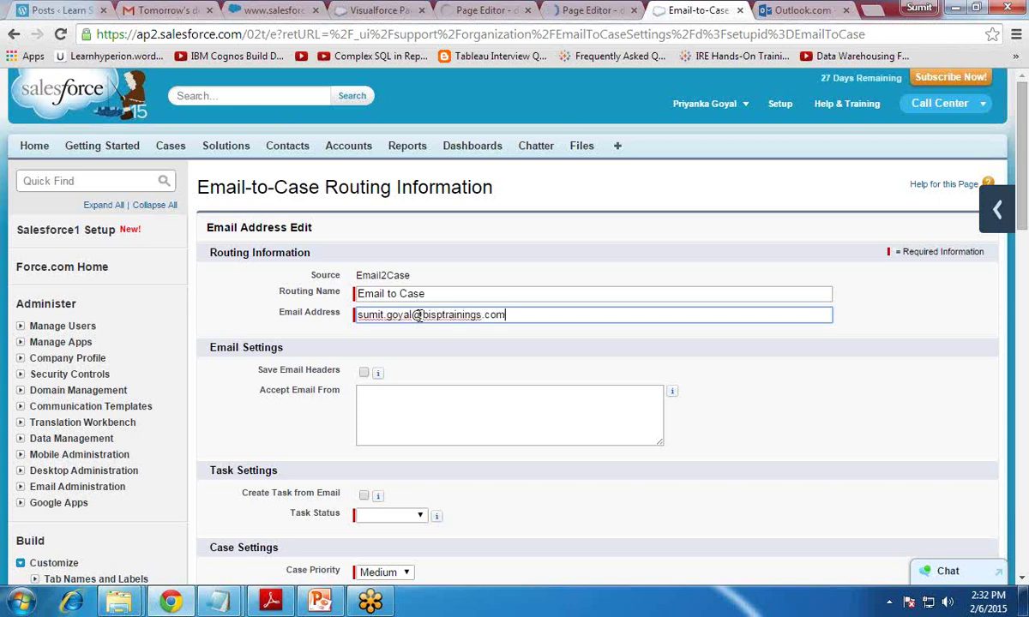
{"action": "scroll", "coordinate": [545, 379], "scroll_direction": "down", "scroll_amount": 2}
{"action": "scroll", "coordinate": [544, 379], "scroll_direction": "down", "scroll_amount": 1}
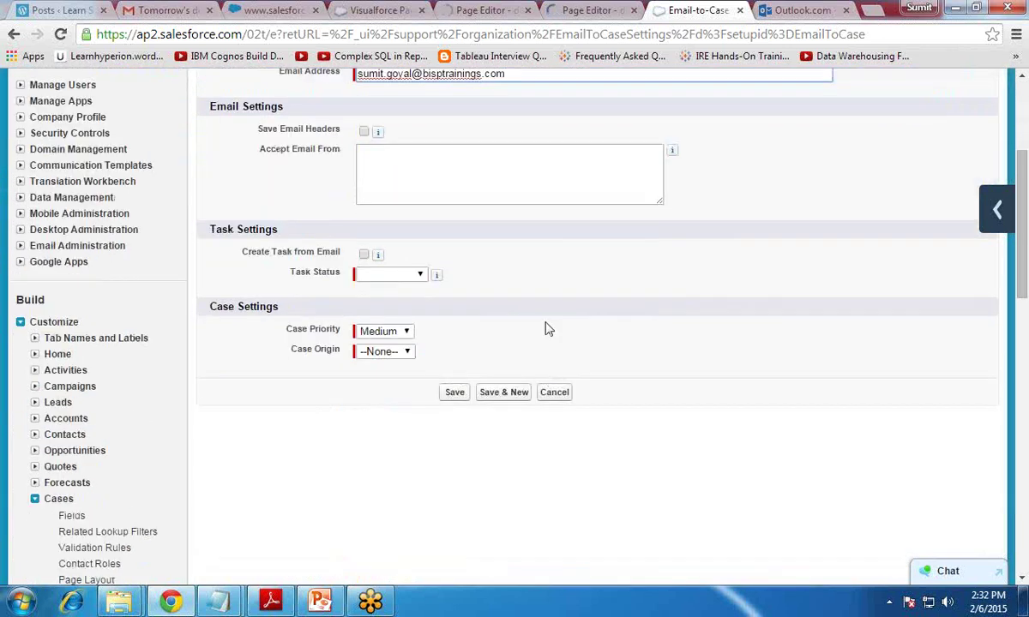
Step: Set Case Priority to Medium and Case Origin to Email, then save and accept the verification notice
{"action": "left_click", "coordinate": [382, 331]}
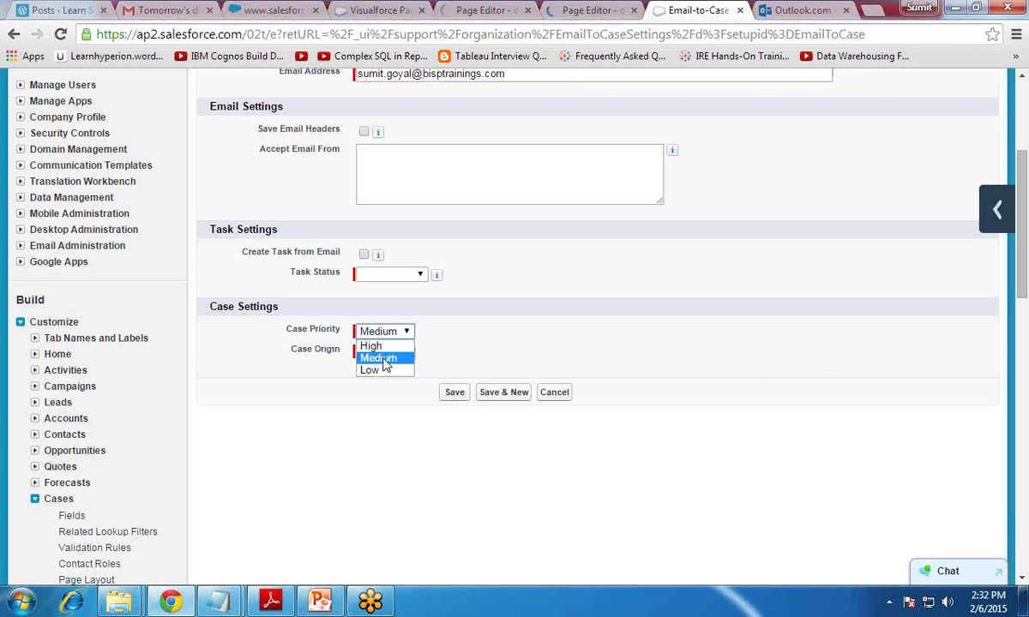
{"action": "left_click", "coordinate": [378, 352]}
{"action": "left_click", "coordinate": [377, 353]}
{"action": "left_click", "coordinate": [374, 378]}
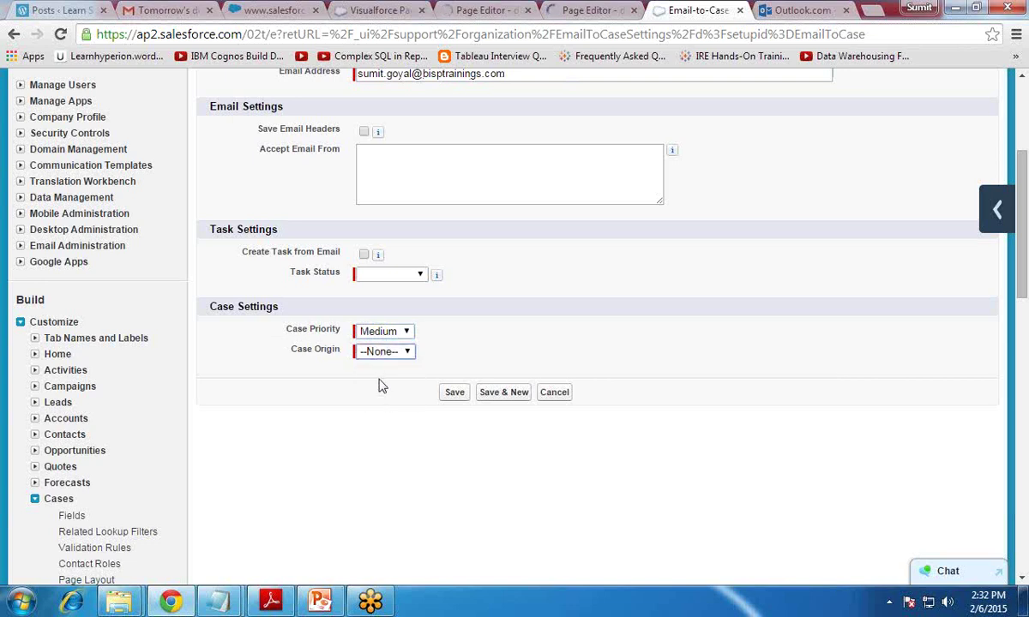
{"action": "left_click", "coordinate": [454, 393]}
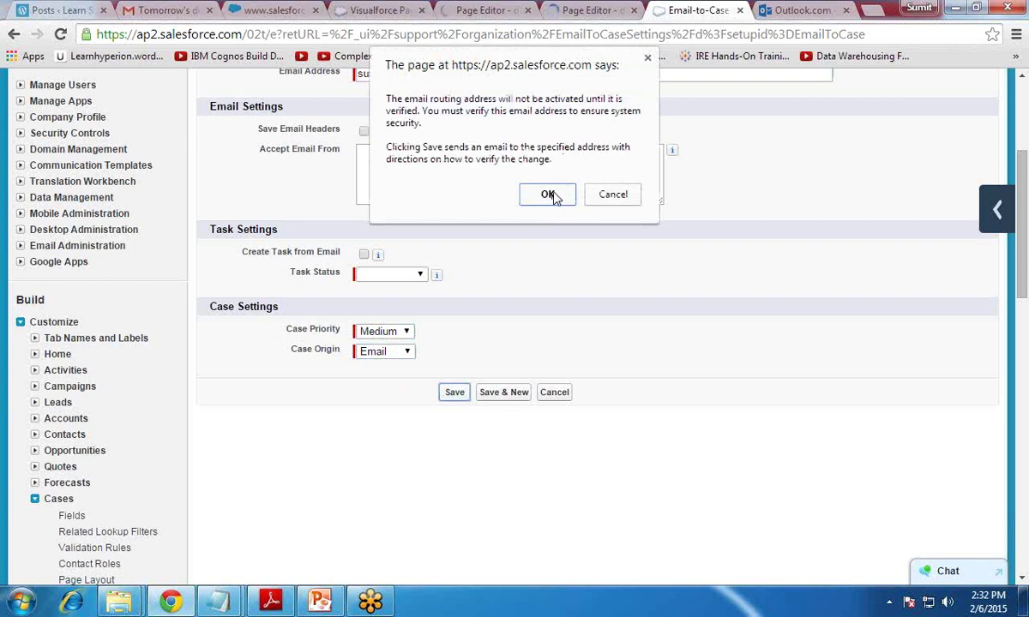
{"action": "left_click", "coordinate": [525, 190]}
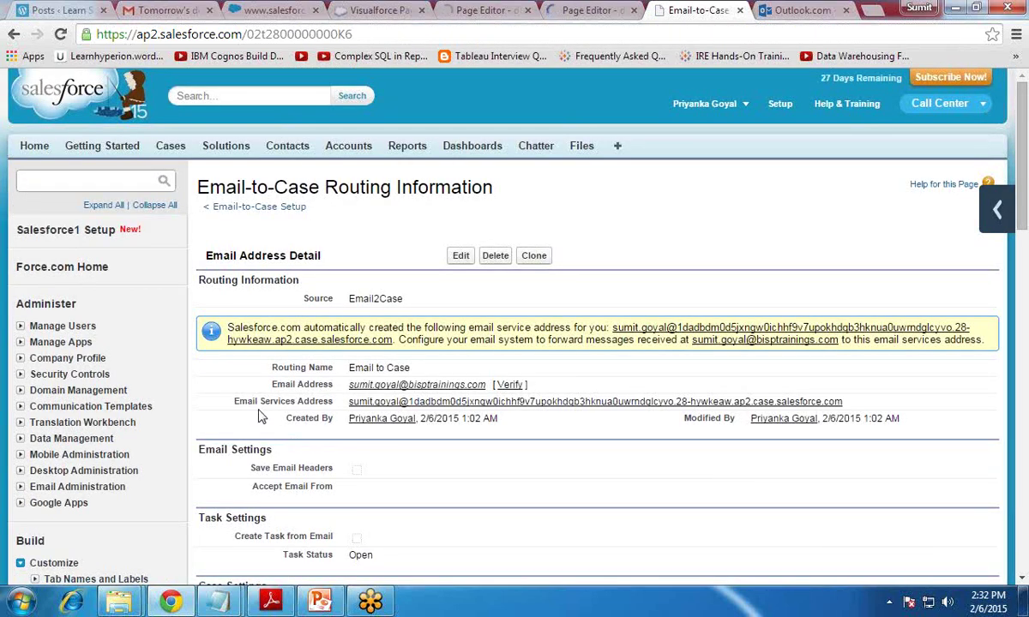
{"action": "left_click_drag", "start_coordinate": [232, 401], "coordinate": [339, 414]}
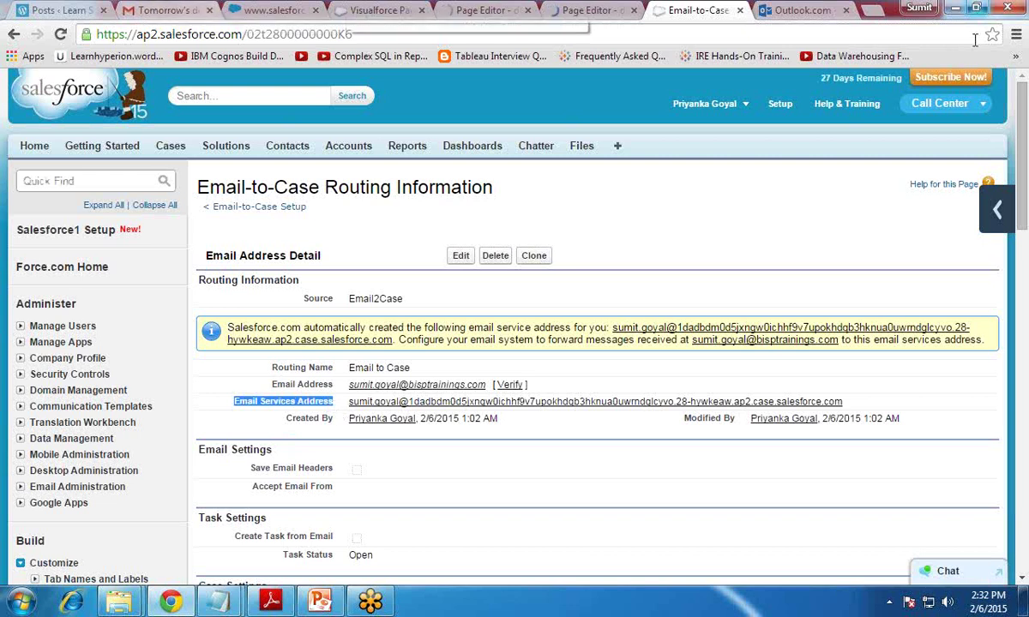
Step: Open the 'Verify your salesforce.com Email Routing Address' email in Gmail and follow its verification link
{"action": "key", "text": "ctrl+2"}
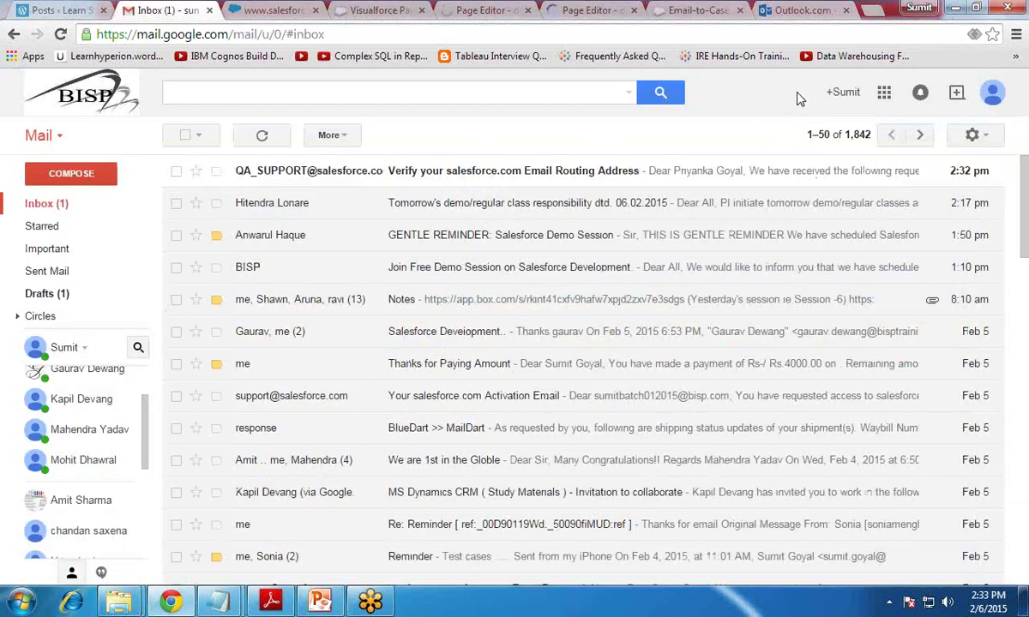
{"action": "left_click", "coordinate": [457, 178]}
{"action": "scroll", "coordinate": [400, 474], "scroll_direction": "down", "scroll_amount": 2}
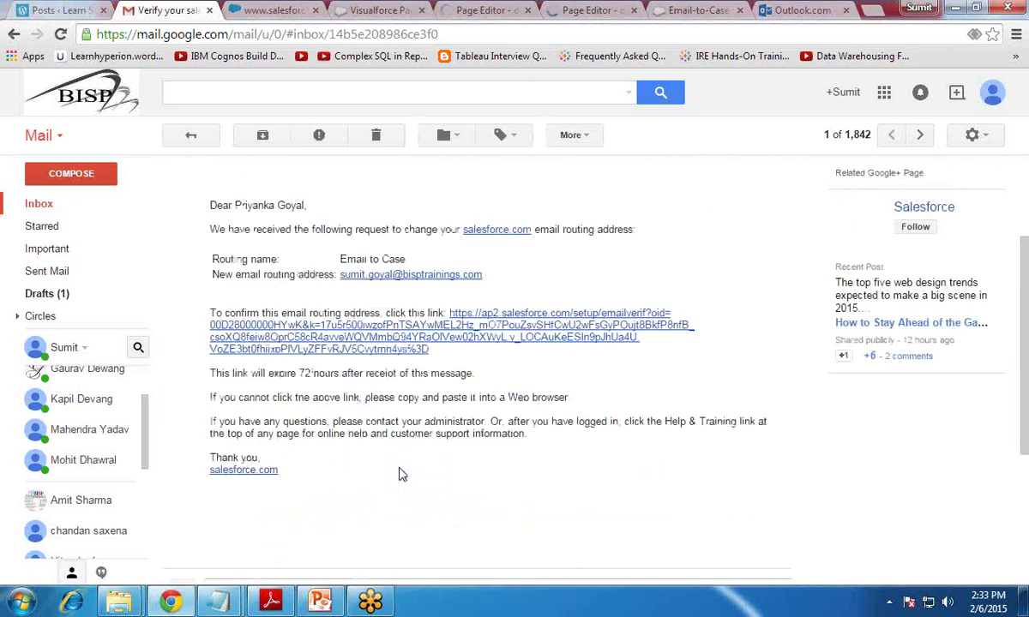
{"action": "left_click", "coordinate": [392, 338]}
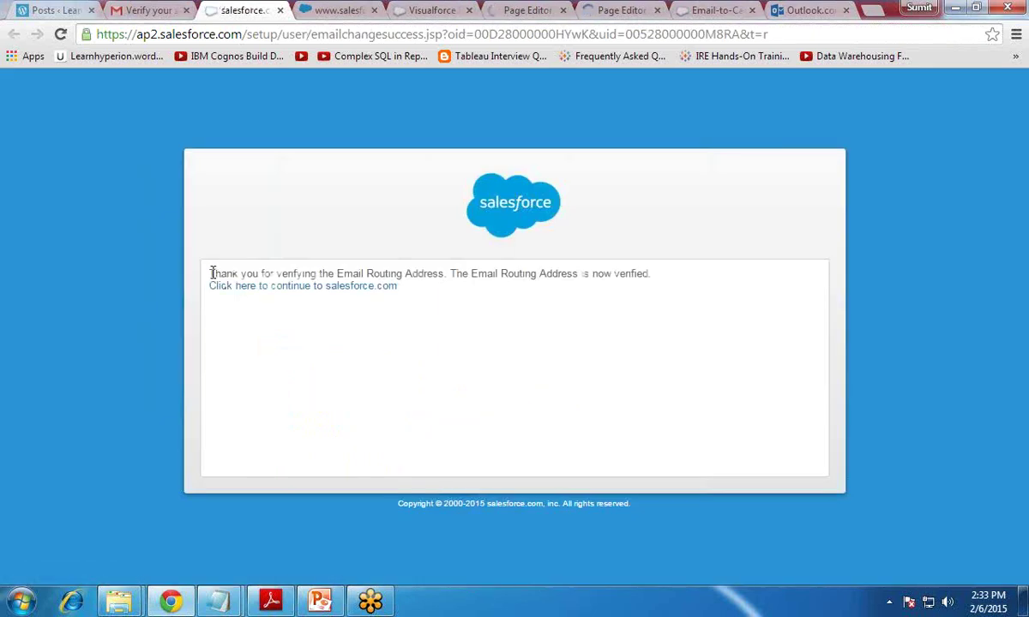
{"action": "left_click_drag", "start_coordinate": [211, 273], "coordinate": [446, 276]}
{"action": "left_click", "coordinate": [280, 10]}
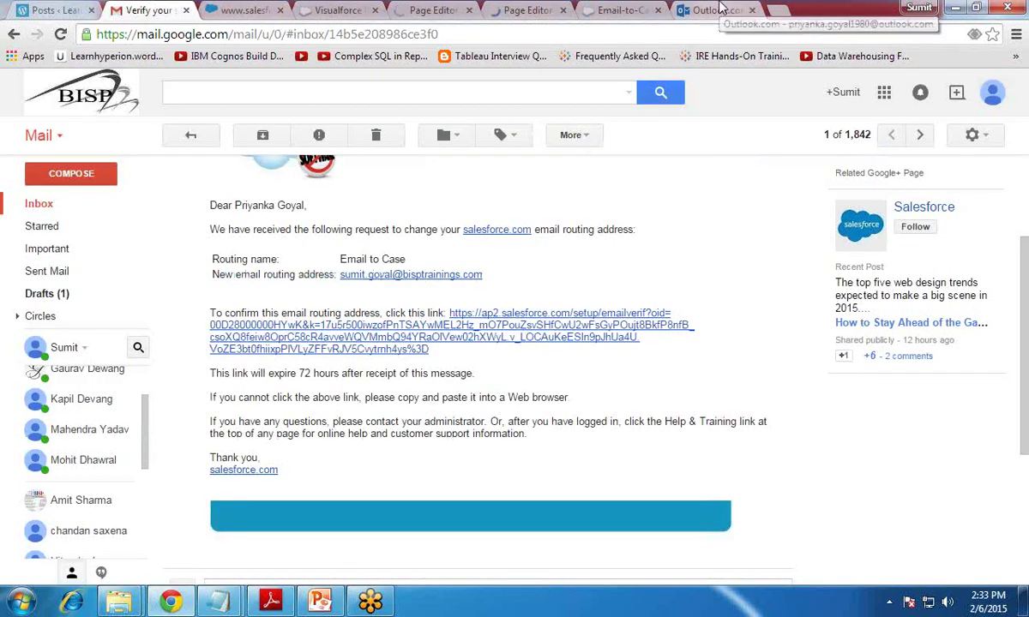
{"action": "left_click", "coordinate": [624, 11]}
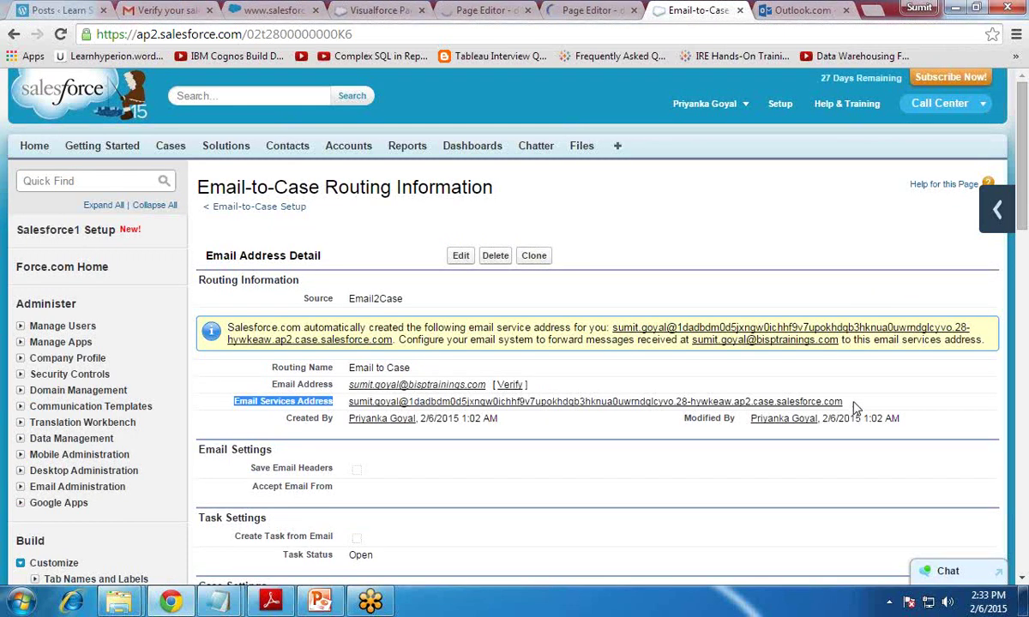
Step: Copy the generated Email Services Address and return to the Gmail verification message
{"action": "left_click_drag", "start_coordinate": [855, 407], "coordinate": [322, 374]}
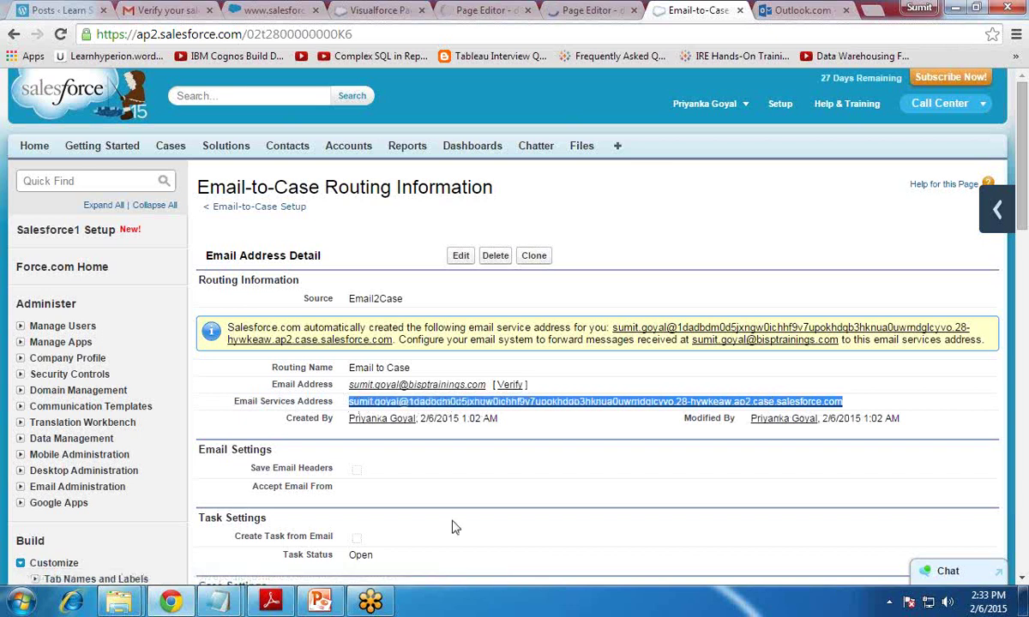
{"action": "left_click", "coordinate": [168, 9]}
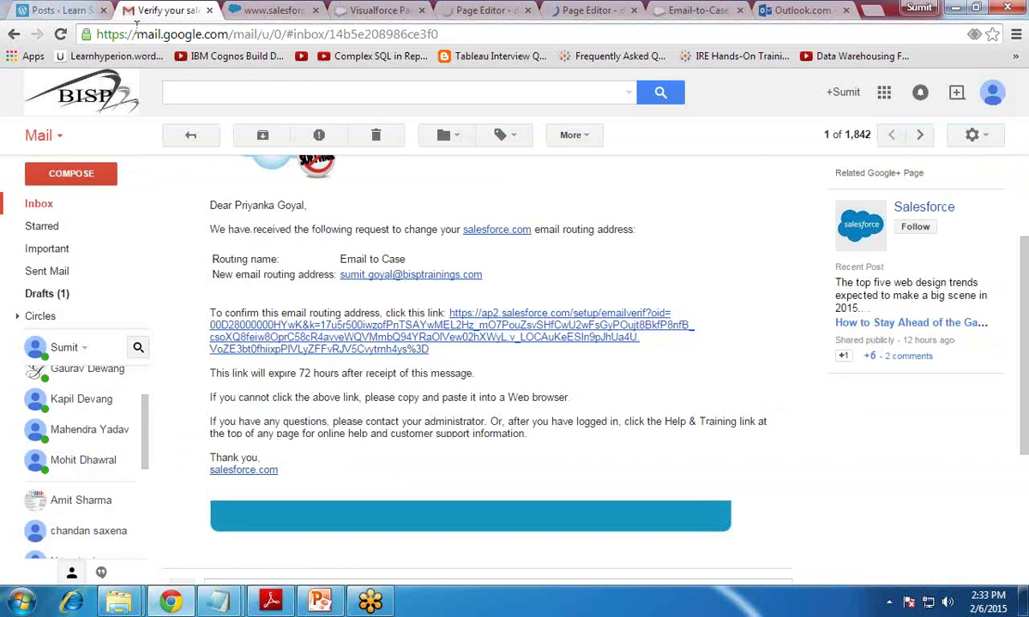
Step: Start a new Gmail message to the pasted email services address with subject 'Phone not Working'
{"action": "left_click", "coordinate": [52, 176]}
{"action": "key", "text": "ctrl+v"}
{"action": "left_click", "coordinate": [663, 292]}
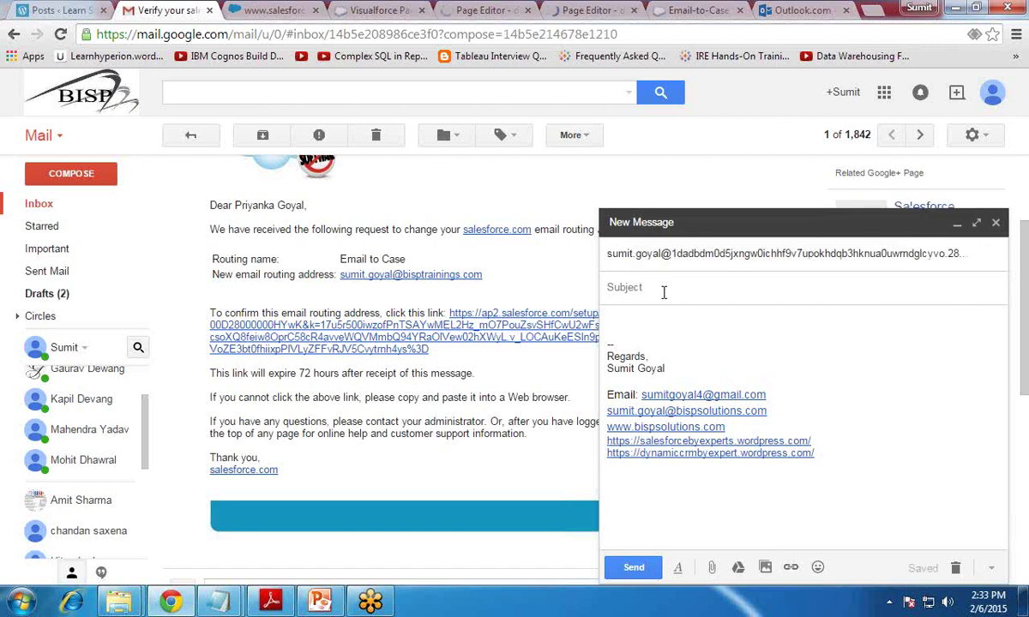
{"action": "type", "text": "Phone not Working"}
Step: Write a body saying the phone is not working properly and send the email
{"action": "key", "text": "Tab"}
{"action": "type", "text": "My Ohione"}
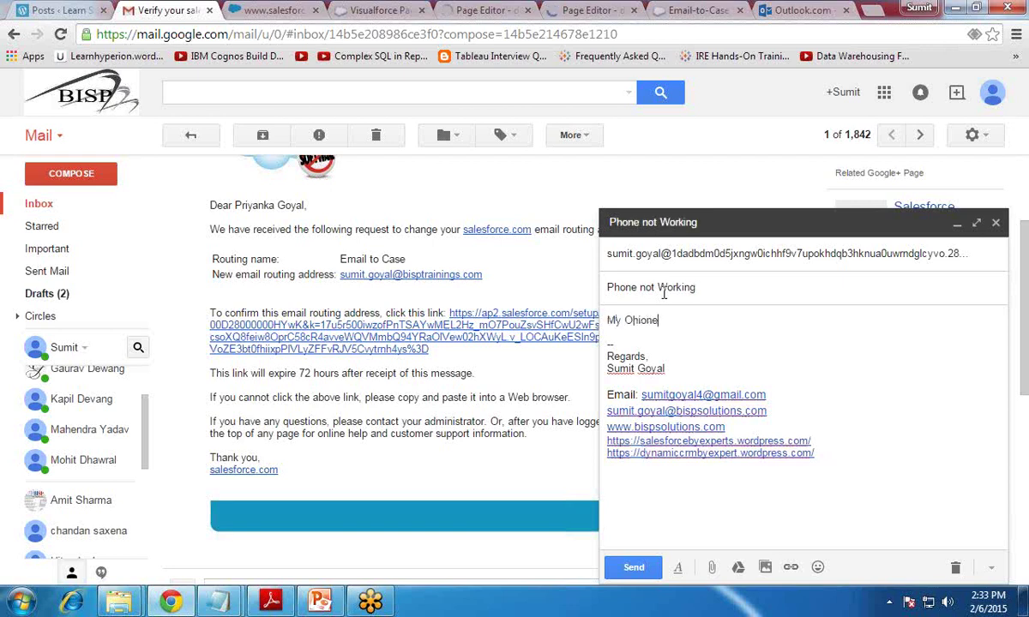
{"action": "key", "text": "BackSpace"}
{"action": "key", "text": "BackSpace"}
{"action": "key", "text": "BackSpace"}
{"action": "key", "text": "BackSpace"}
{"action": "key", "text": "BackSpace"}
{"action": "key", "text": "BackSpace"}
{"action": "type", "text": "Phone is not working properly. Pls he"}
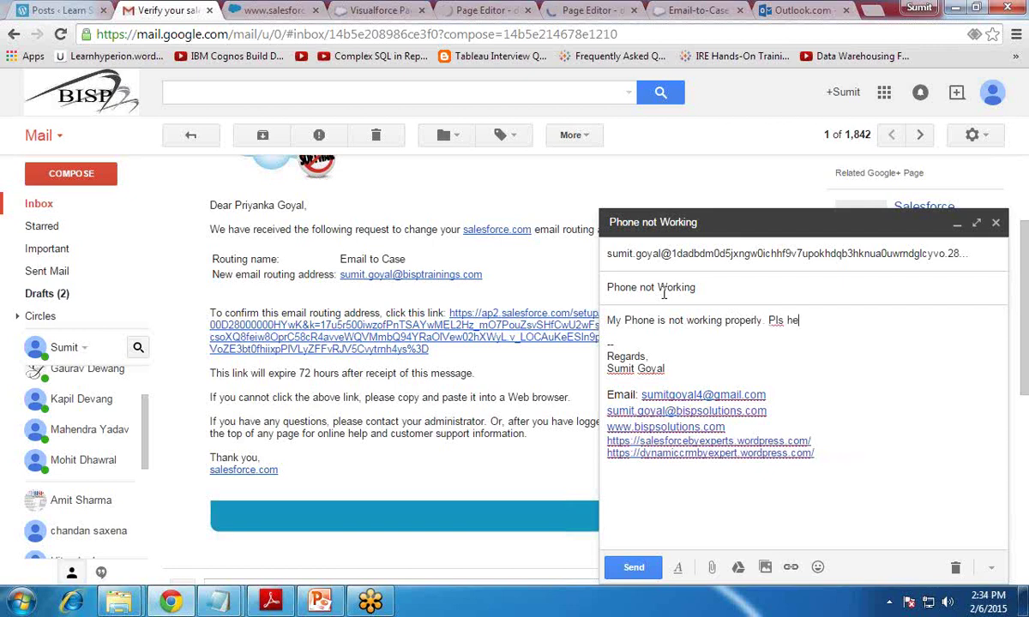
{"action": "key", "text": "BackSpace"}
{"action": "key", "text": "BackSpace"}
{"action": "type", "text": "solve the issue"}
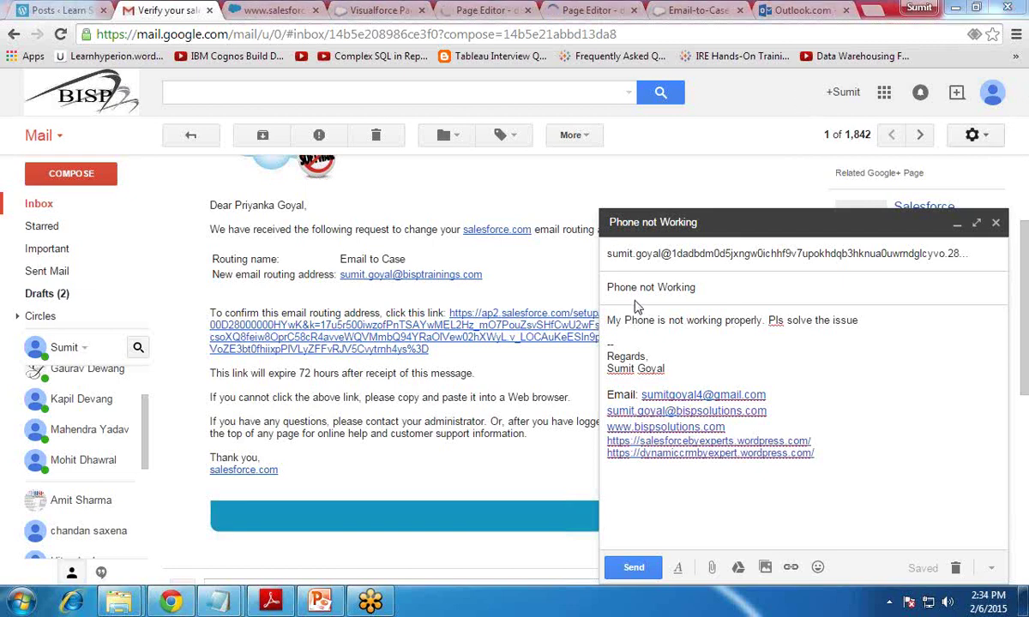
{"action": "left_click", "coordinate": [634, 569]}
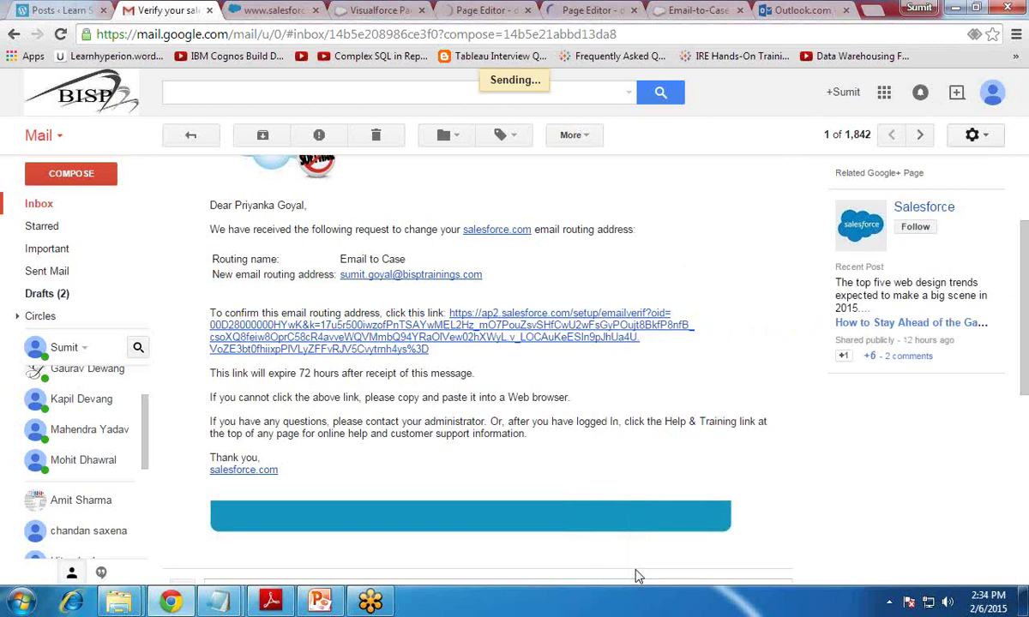
Step: Reload Salesforce's Cases home until case 00001008 'Phone not Working' appears in Recent Cases
{"action": "left_click", "coordinate": [43, 207]}
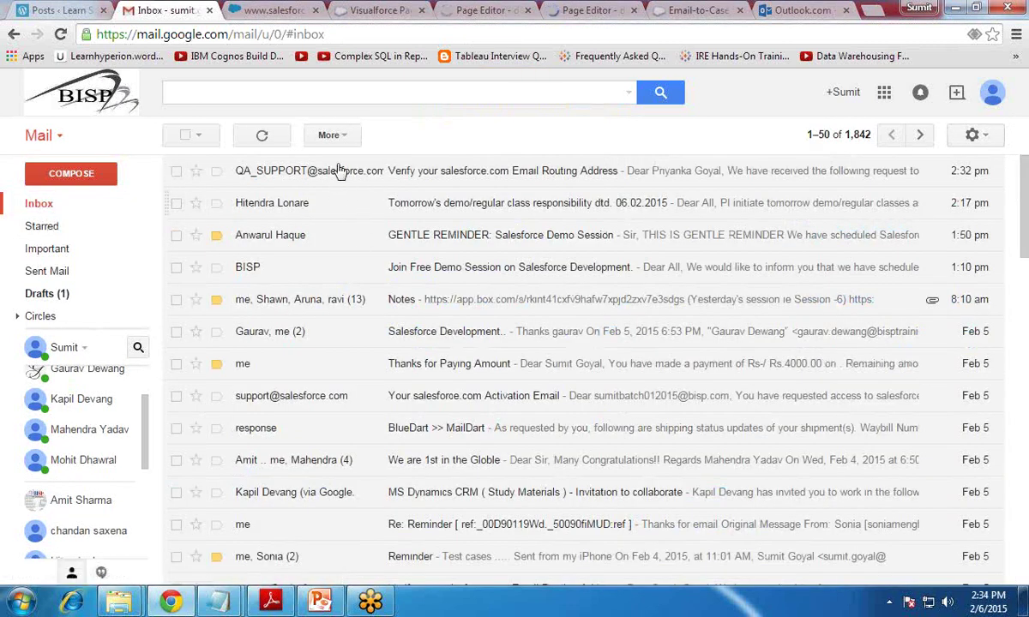
{"action": "left_click", "coordinate": [656, 9]}
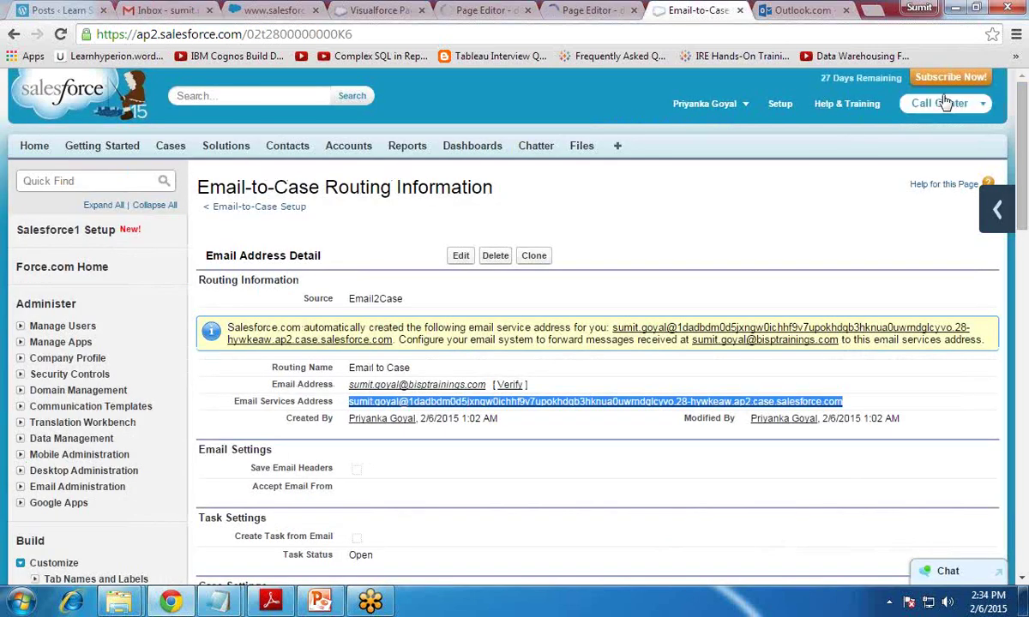
{"action": "left_click", "coordinate": [171, 155]}
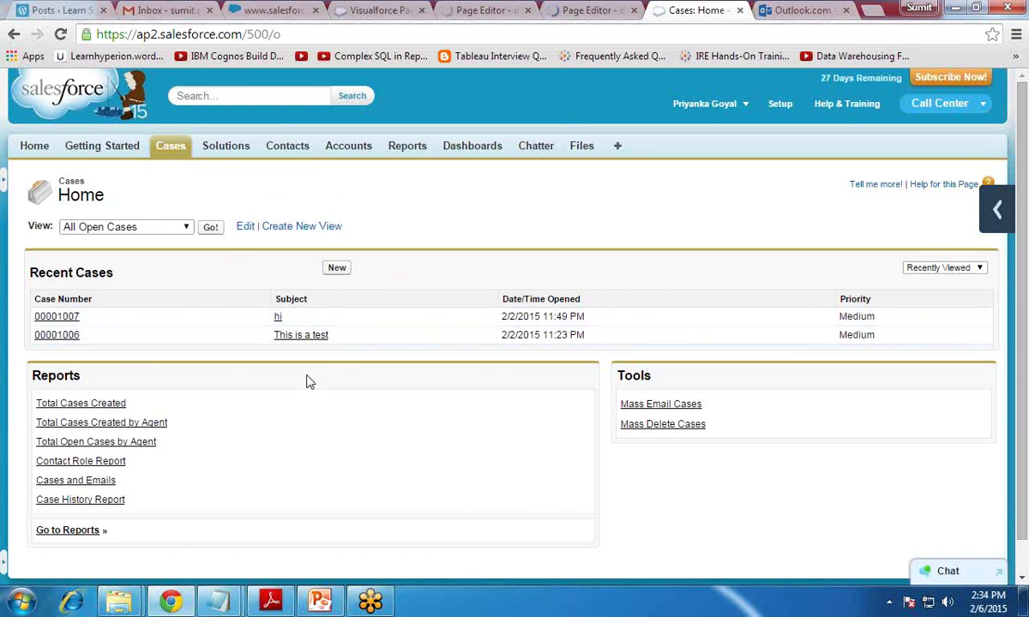
{"action": "left_click", "coordinate": [61, 37]}
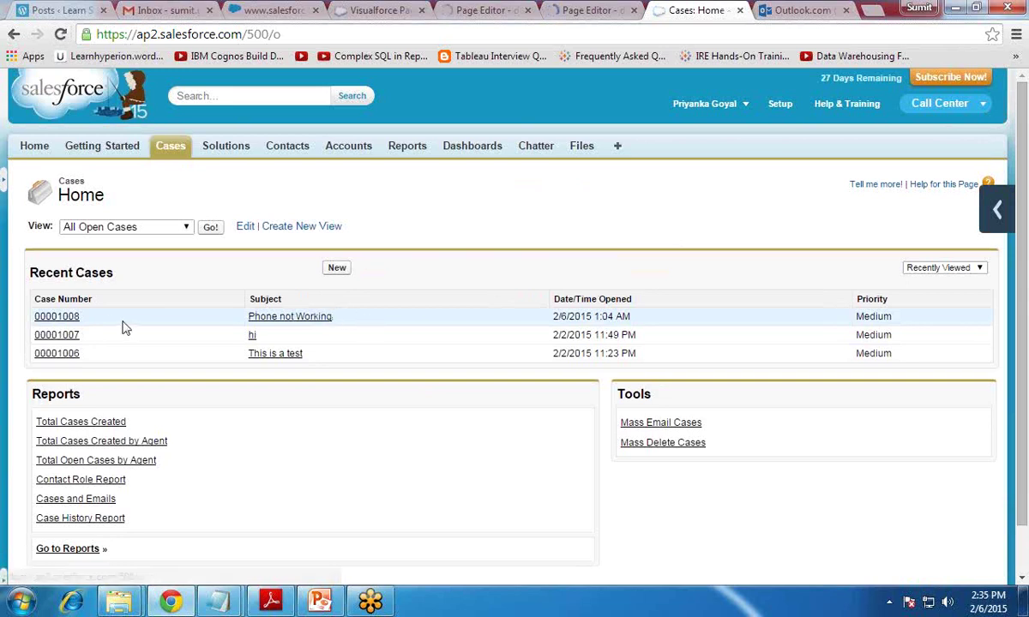
Step: Read case 00001008's details and Description, then return to the Salesforce Home page
{"action": "left_click", "coordinate": [77, 316]}
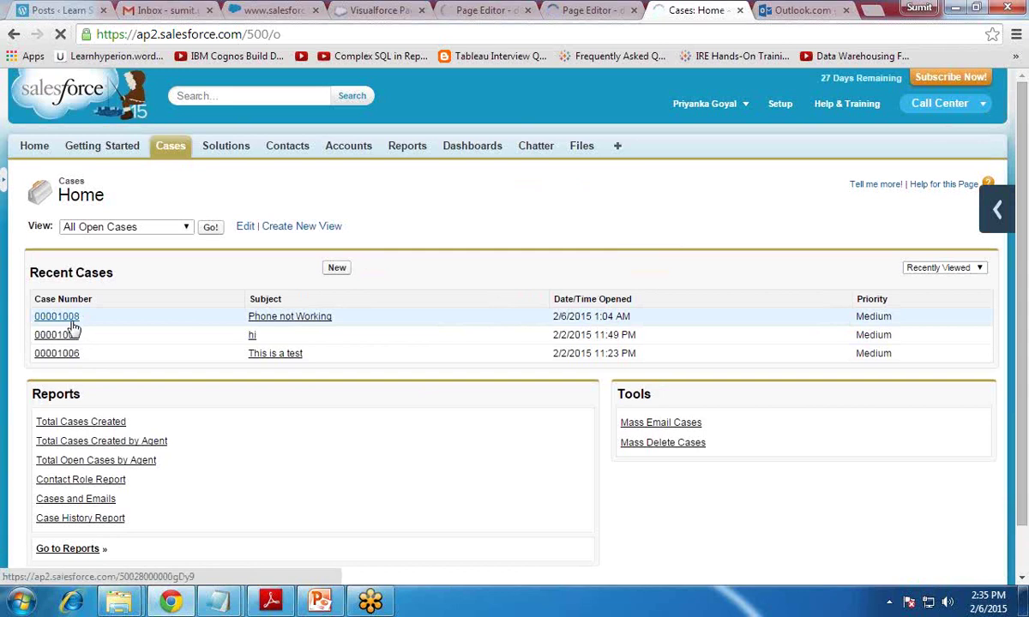
{"action": "left_click", "coordinate": [290, 318]}
{"action": "scroll", "coordinate": [288, 384], "scroll_direction": "down", "scroll_amount": 4}
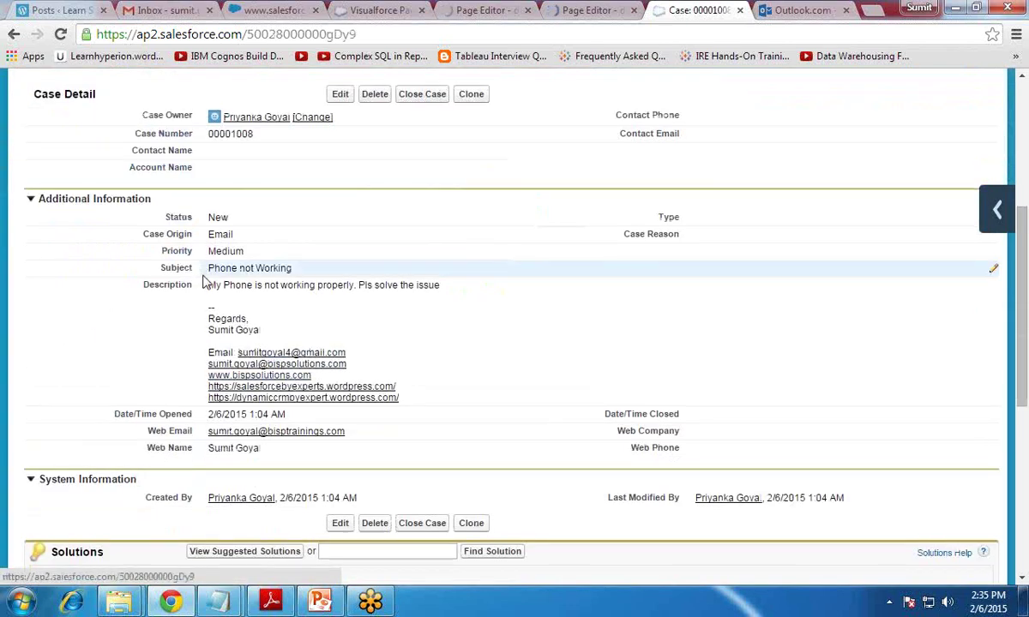
{"action": "left_click_drag", "start_coordinate": [208, 284], "coordinate": [429, 286]}
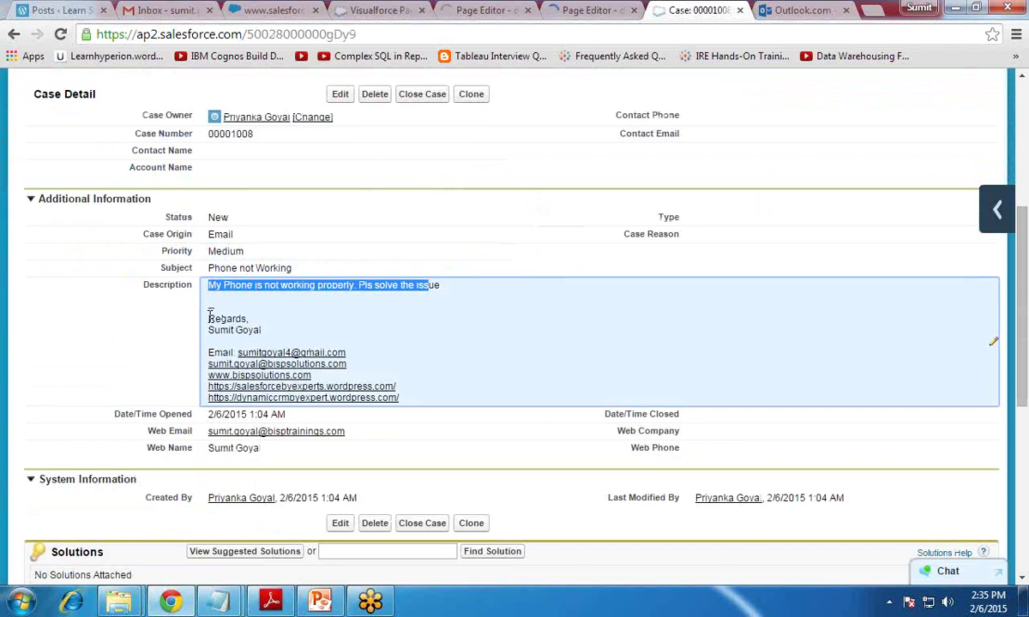
{"action": "scroll", "coordinate": [288, 409], "scroll_direction": "up", "scroll_amount": 4}
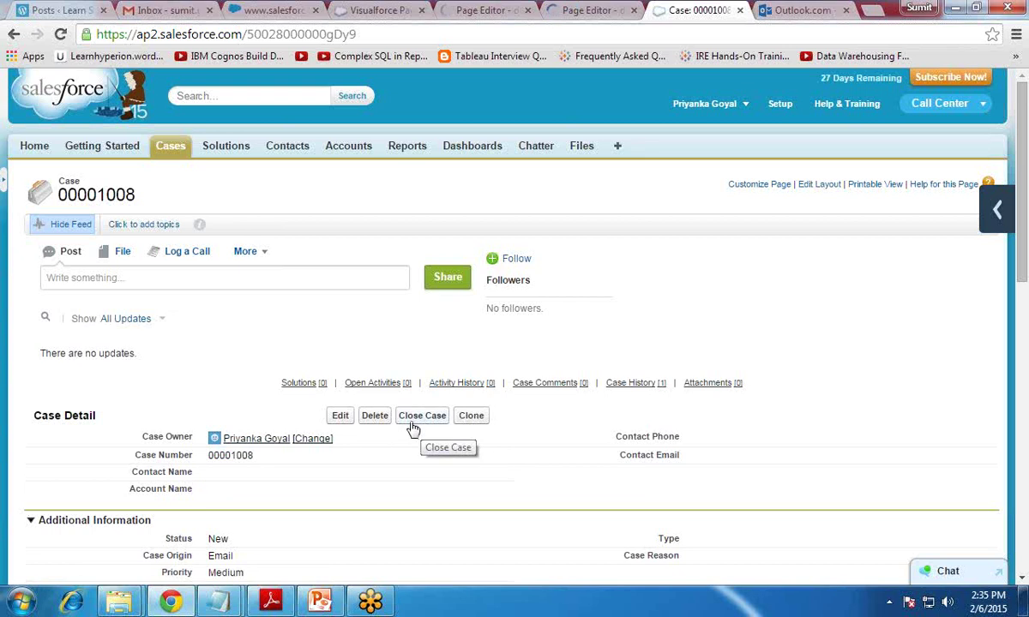
{"action": "scroll", "coordinate": [391, 470], "scroll_direction": "down", "scroll_amount": 4}
{"action": "scroll", "coordinate": [390, 470], "scroll_direction": "down", "scroll_amount": 1}
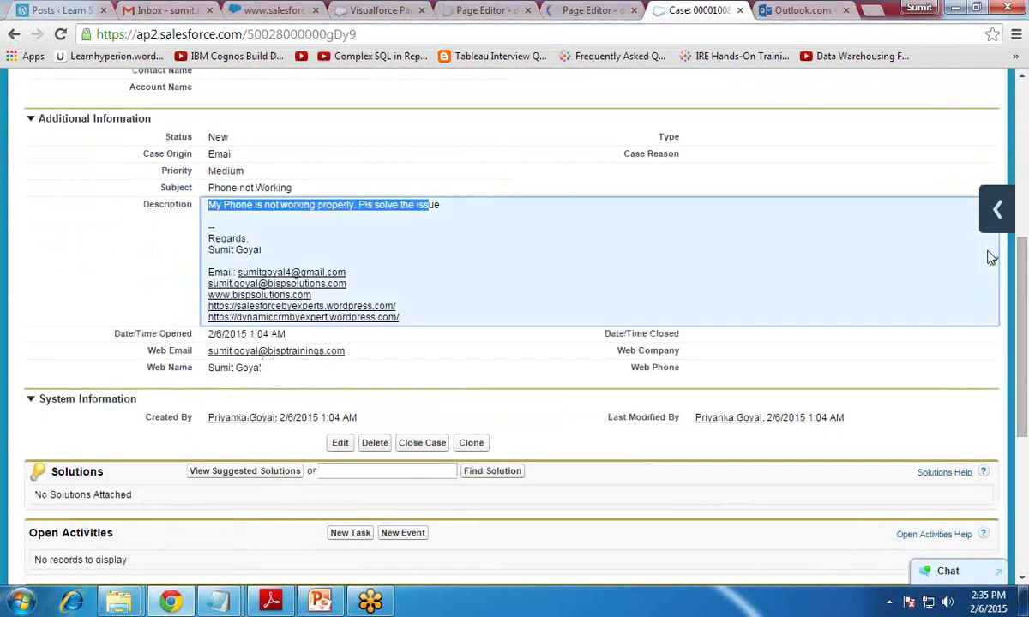
{"action": "scroll", "coordinate": [841, 226], "scroll_direction": "up", "scroll_amount": 5}
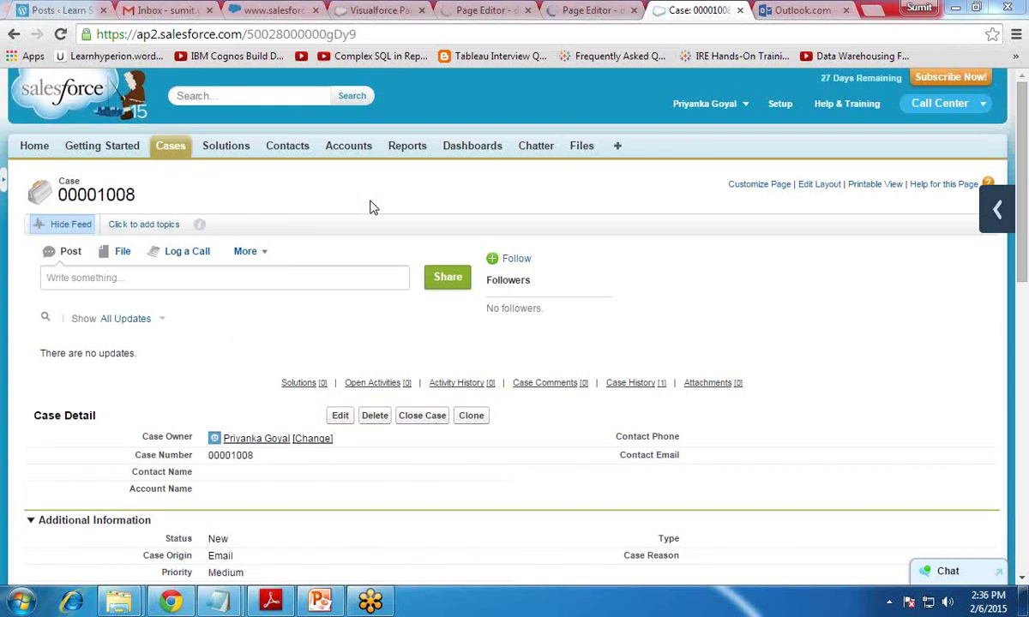
{"action": "left_click", "coordinate": [39, 150]}
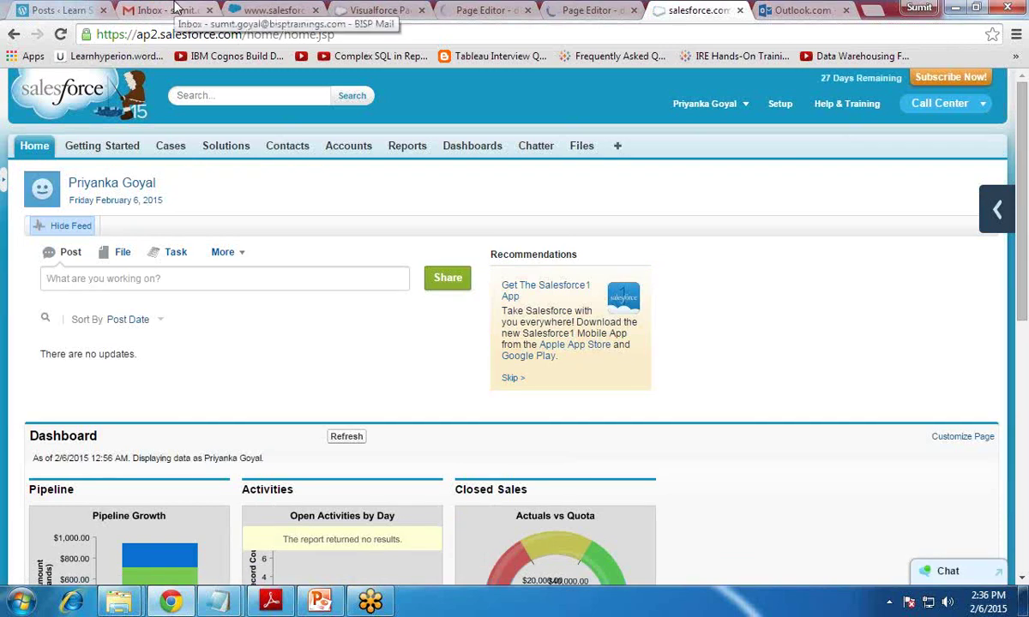
Step: Inspect Gmail's Forwarding and POP/IMAP settings and forwarding-address prompt, then return to the inbox
{"action": "left_click", "coordinate": [163, 9]}
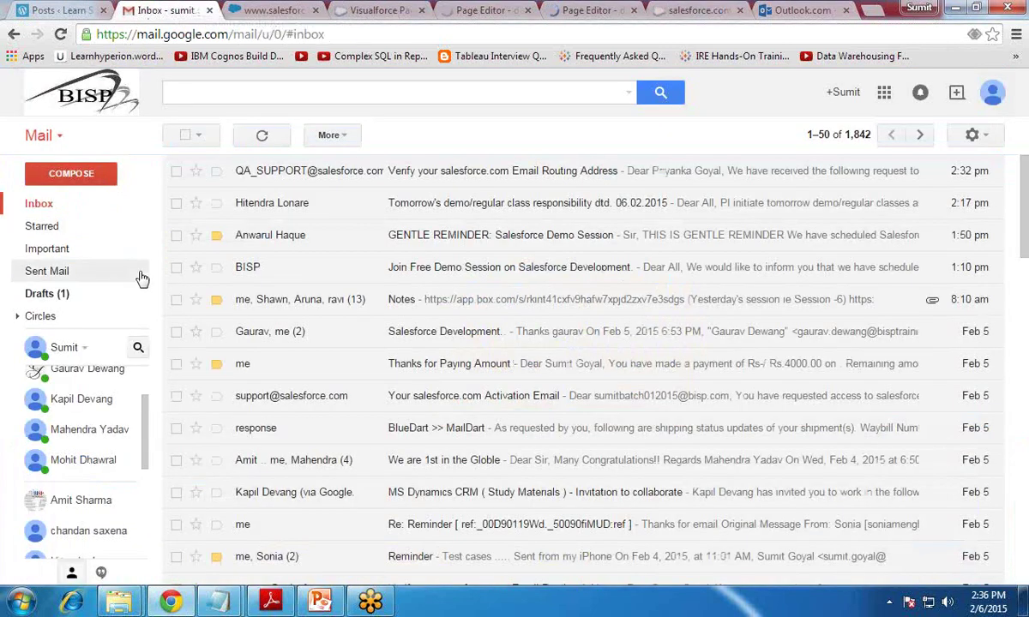
{"action": "left_click", "coordinate": [975, 142]}
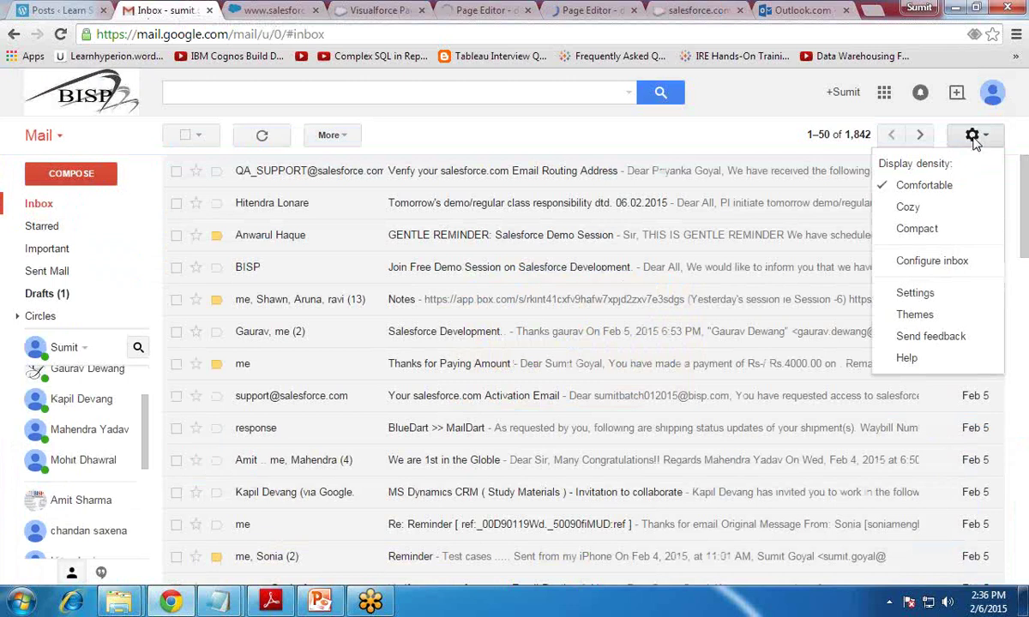
{"action": "left_click", "coordinate": [915, 293]}
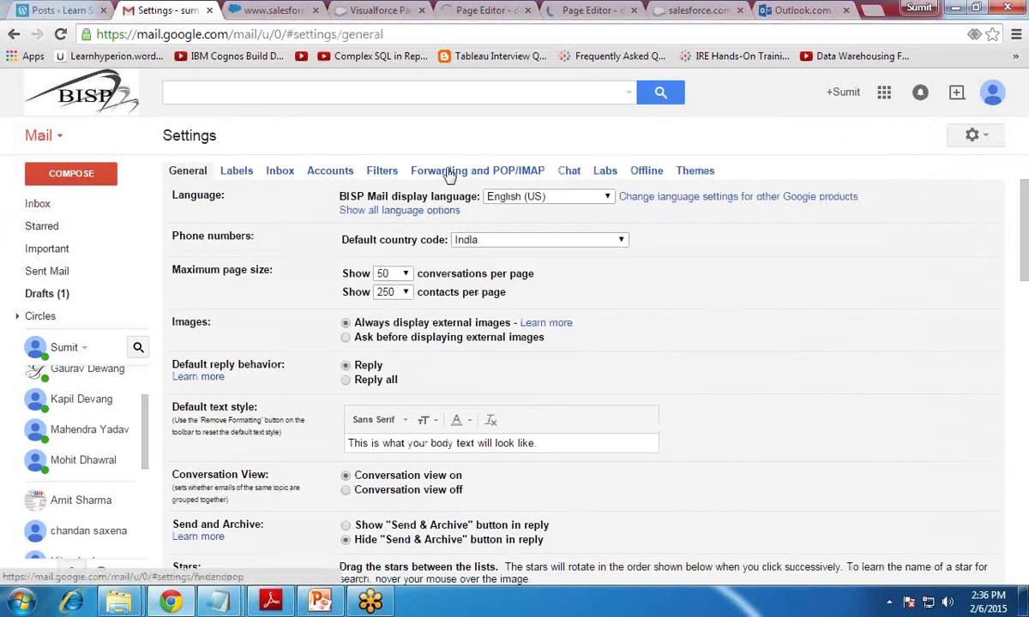
{"action": "left_click", "coordinate": [446, 169]}
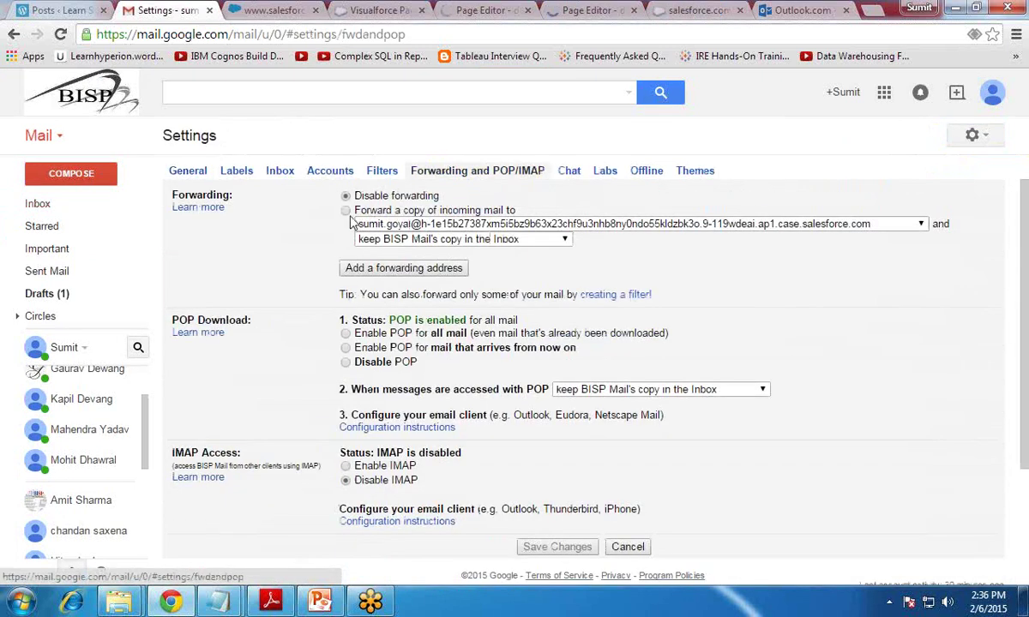
{"action": "left_click", "coordinate": [374, 271]}
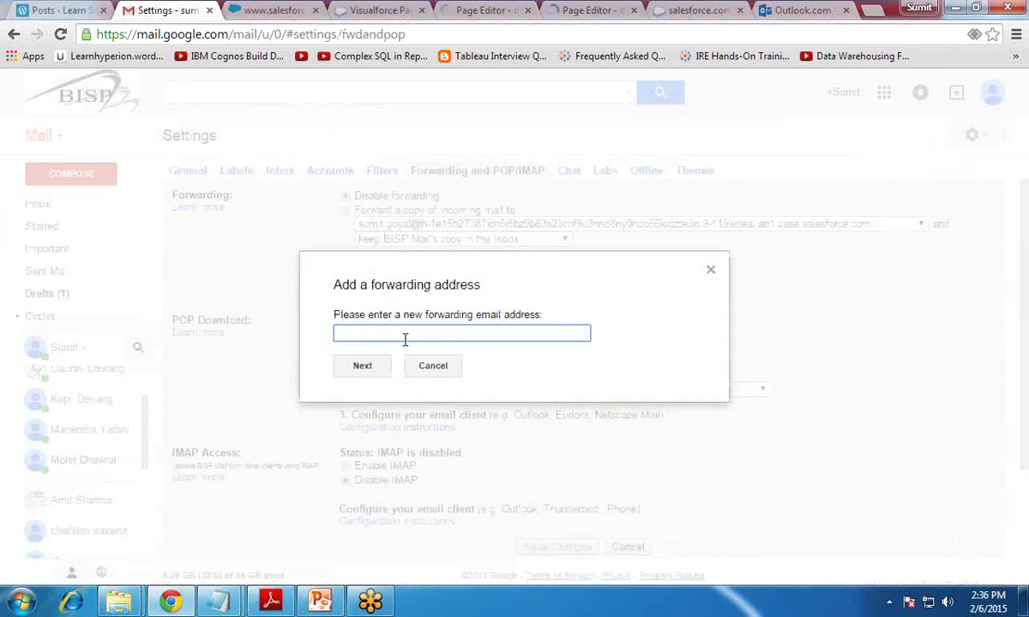
{"action": "left_click", "coordinate": [710, 270]}
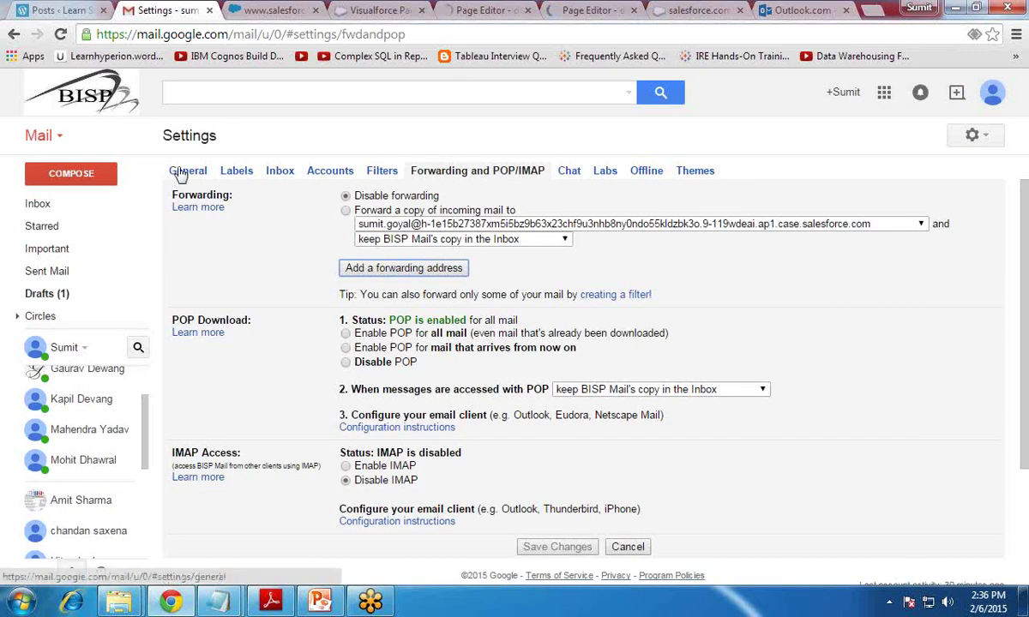
{"action": "left_click", "coordinate": [41, 205]}
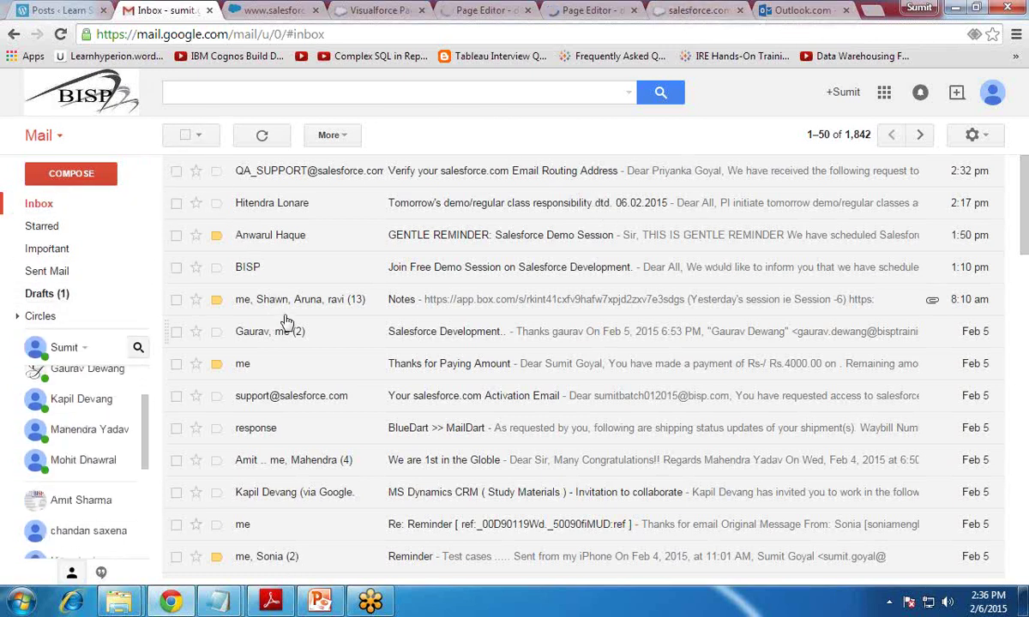
{"action": "left_click", "coordinate": [671, 8]}
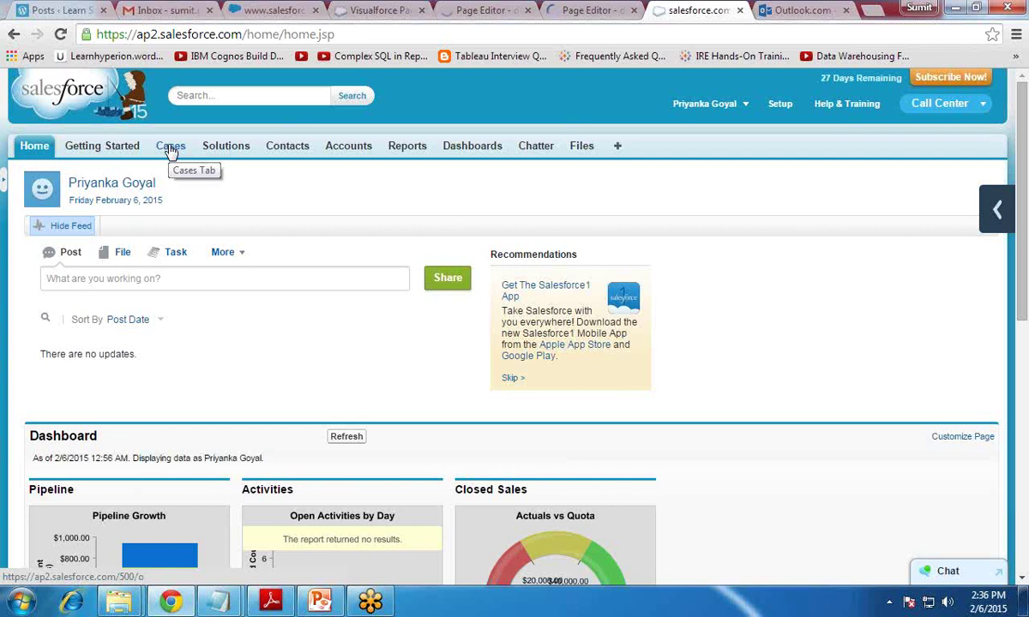
{"action": "scroll", "coordinate": [735, 386], "scroll_direction": "down", "scroll_amount": 3}
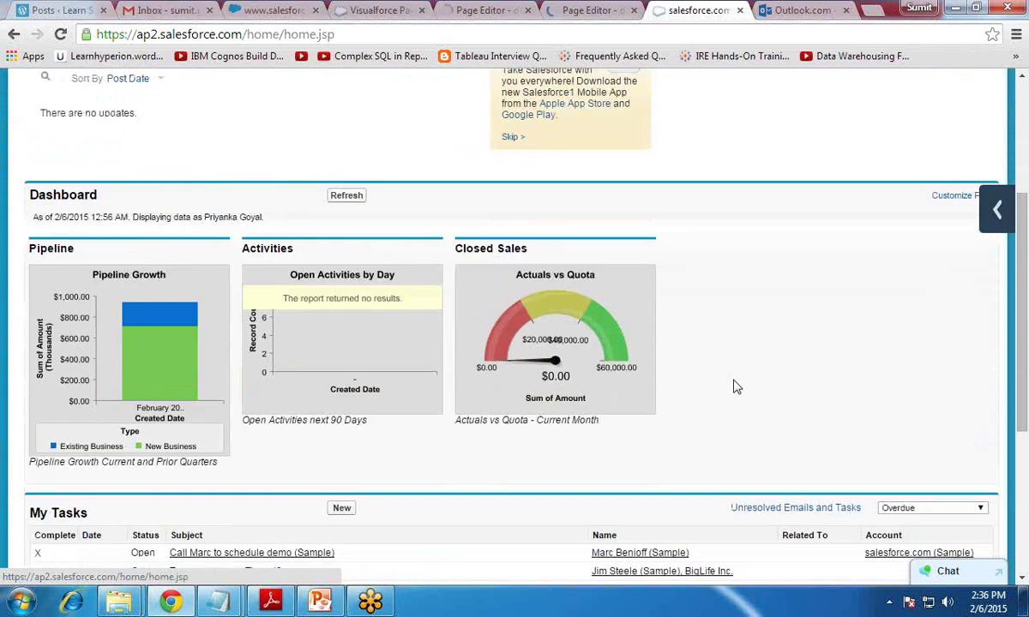
{"action": "scroll", "coordinate": [735, 387], "scroll_direction": "up", "scroll_amount": 1}
{"action": "scroll", "coordinate": [735, 387], "scroll_direction": "up", "scroll_amount": 1}
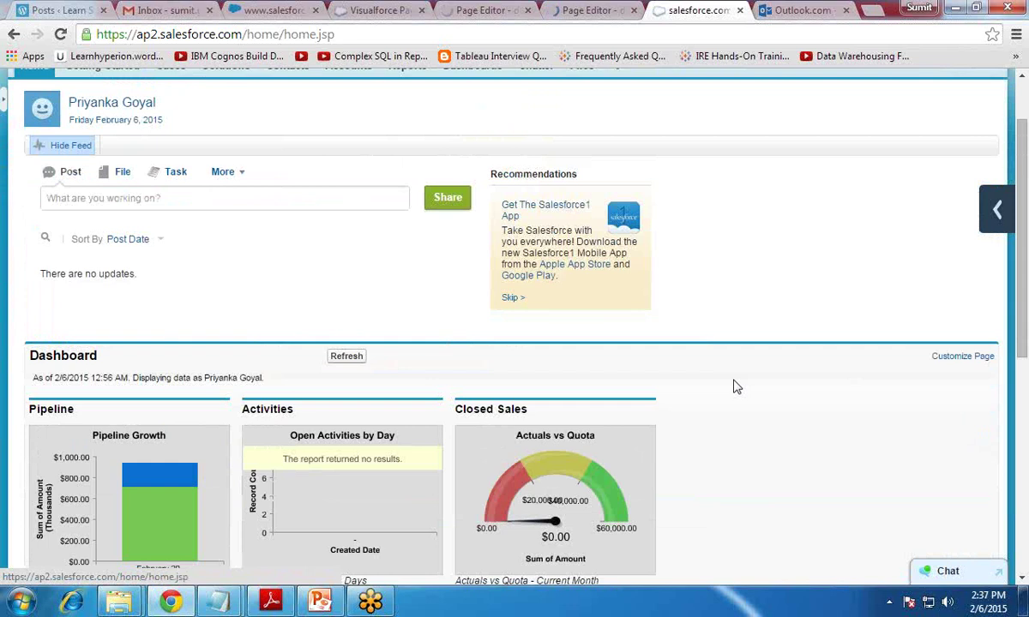
{"action": "scroll", "coordinate": [735, 386], "scroll_direction": "down", "scroll_amount": 2}
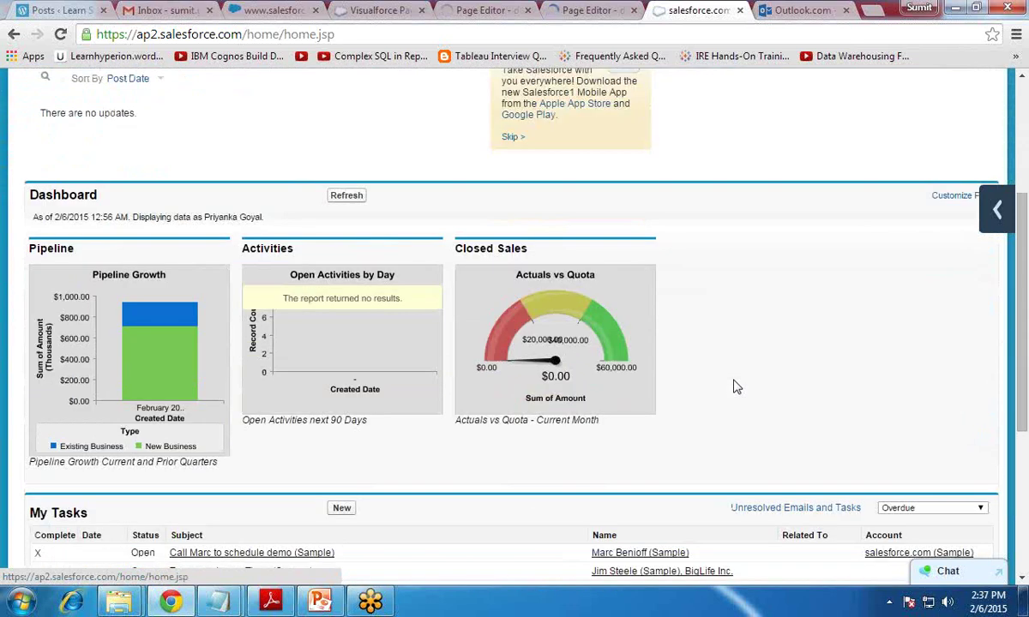
{"action": "left_click", "coordinate": [317, 602]}
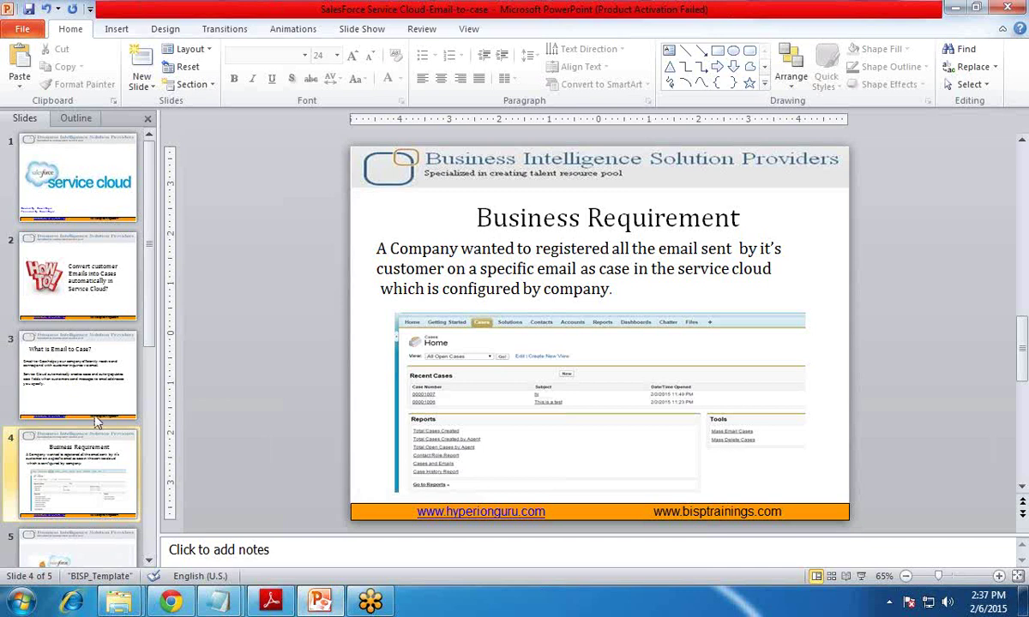
Step: Move from the How To slide to the closing Q&A slide 5 of the presentation
{"action": "left_click", "coordinate": [74, 273]}
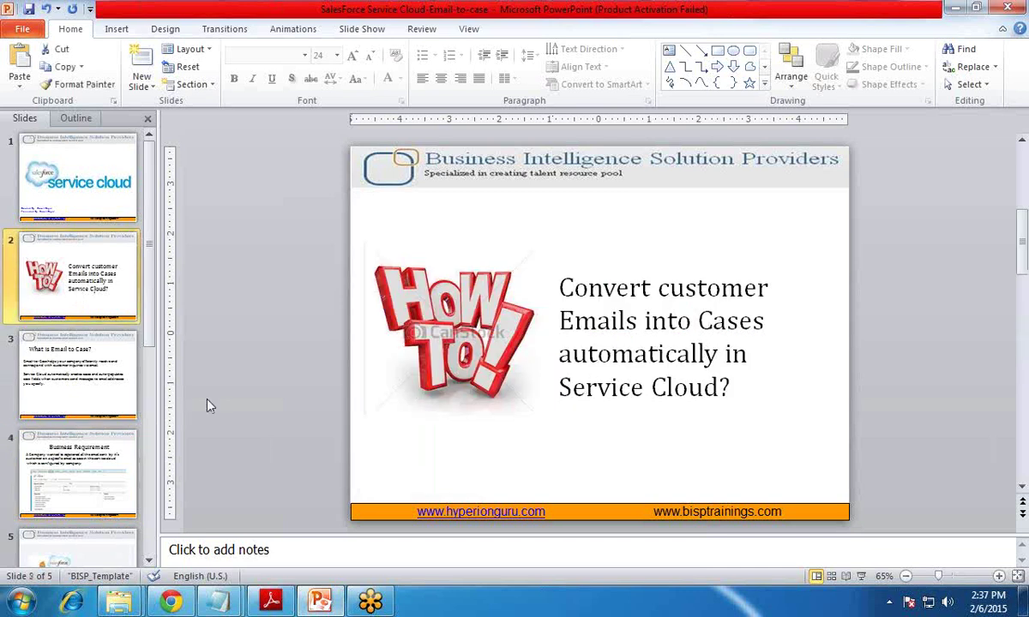
{"action": "scroll", "coordinate": [128, 458], "scroll_direction": "down", "scroll_amount": 2}
{"action": "left_click", "coordinate": [122, 459]}
{"action": "left_click", "coordinate": [302, 364]}
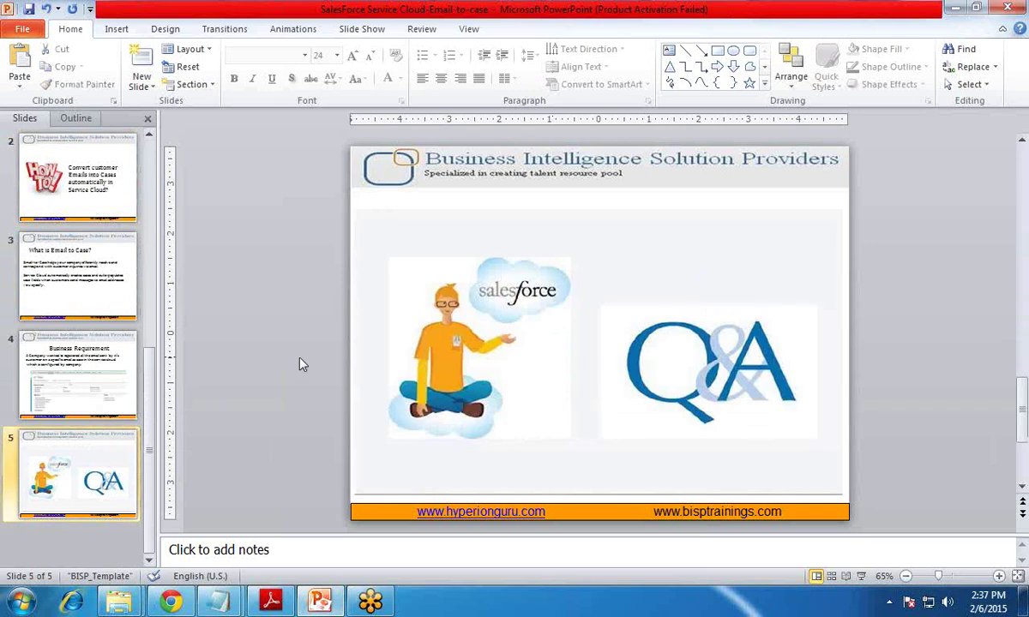